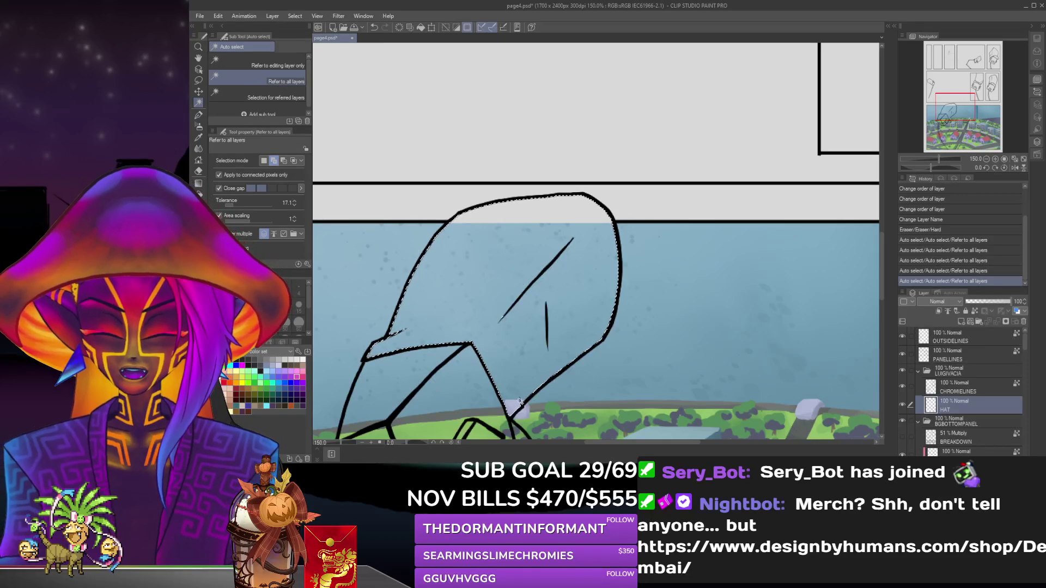
Hide the BGBOTTOMPANEL folder so only the line art is left on the page.
scroll(676, 255, down, 5)
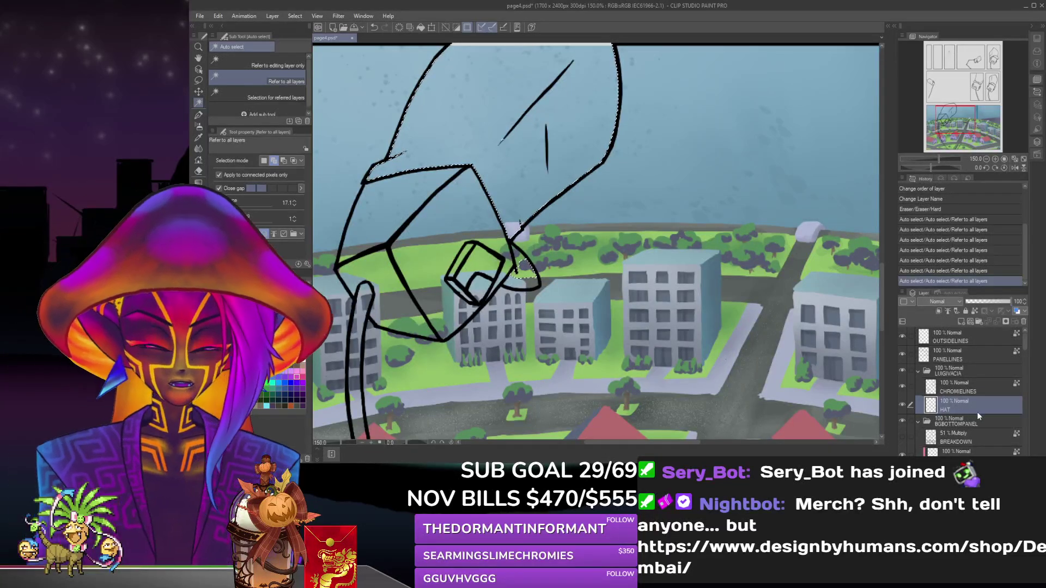
click(902, 420)
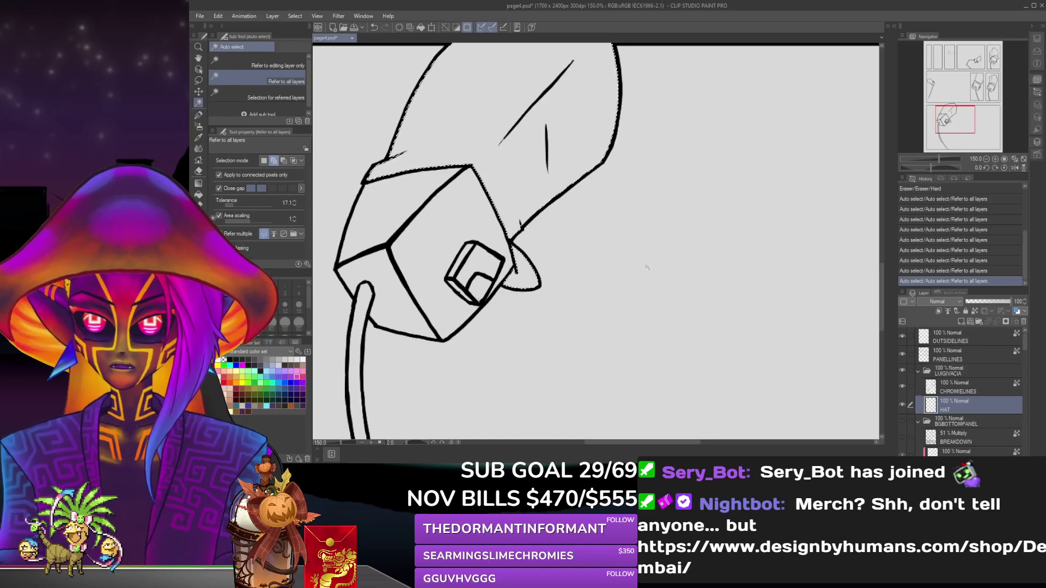
Add the small figure's hat in the narrow top-row panel to the selection.
mouse_move(883, 320)
mouse_down()
mouse_move(888, 198)
mouse_move(903, 161)
mouse_move(884, 158)
mouse_up()
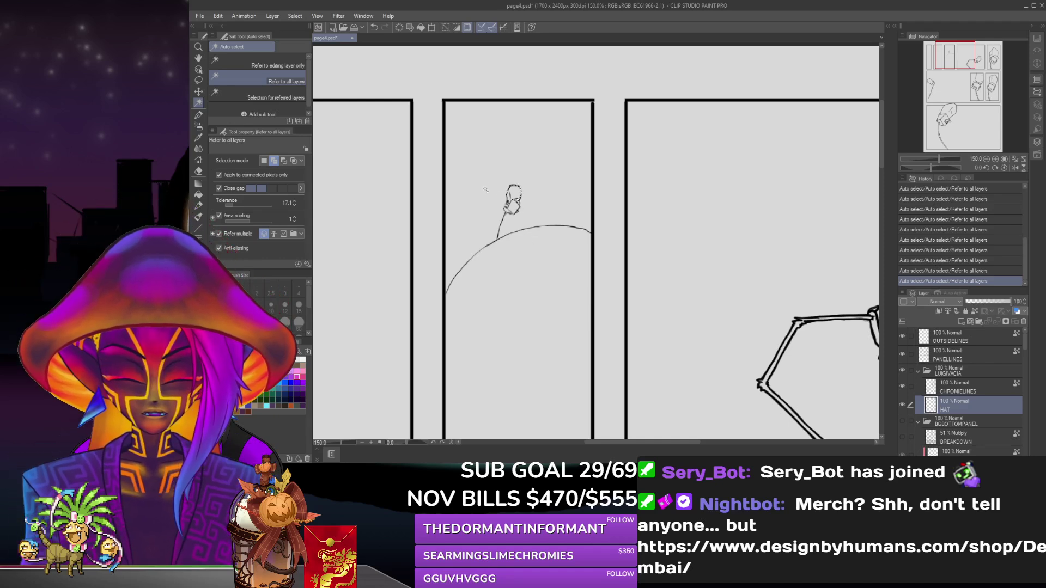
scroll(521, 236, up, 5)
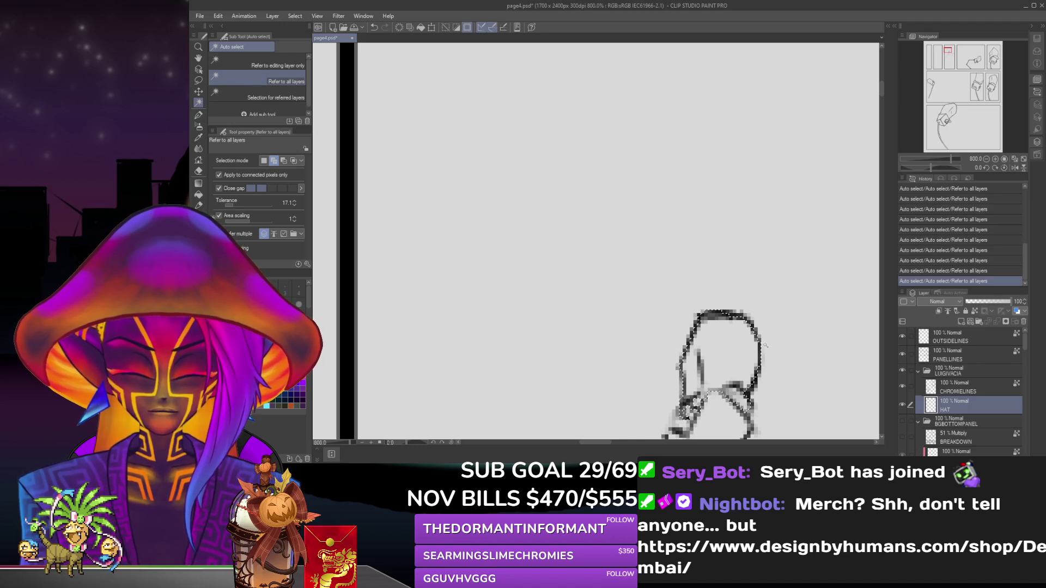
key(ctrl+z)
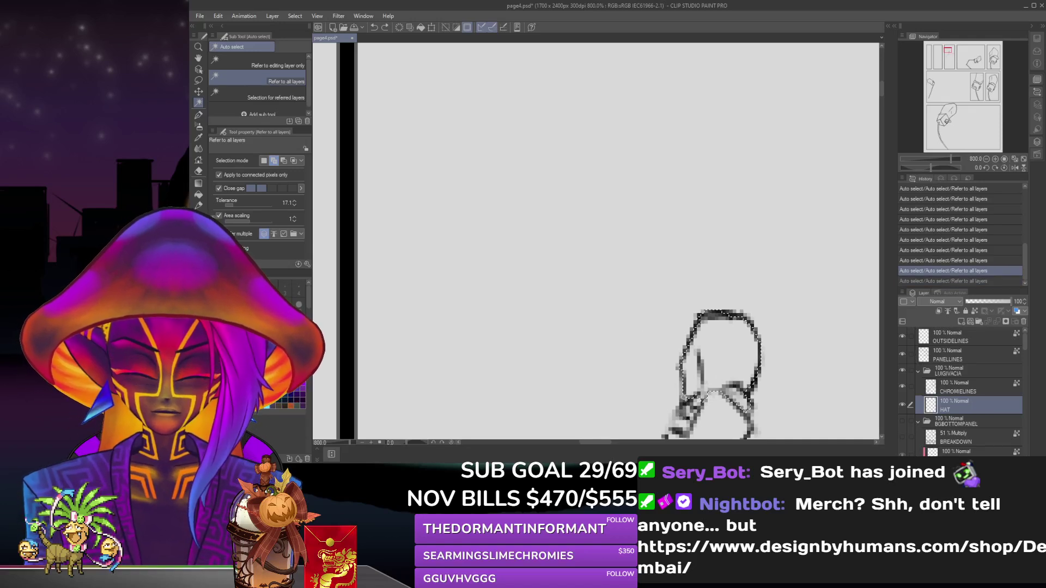
click(693, 408)
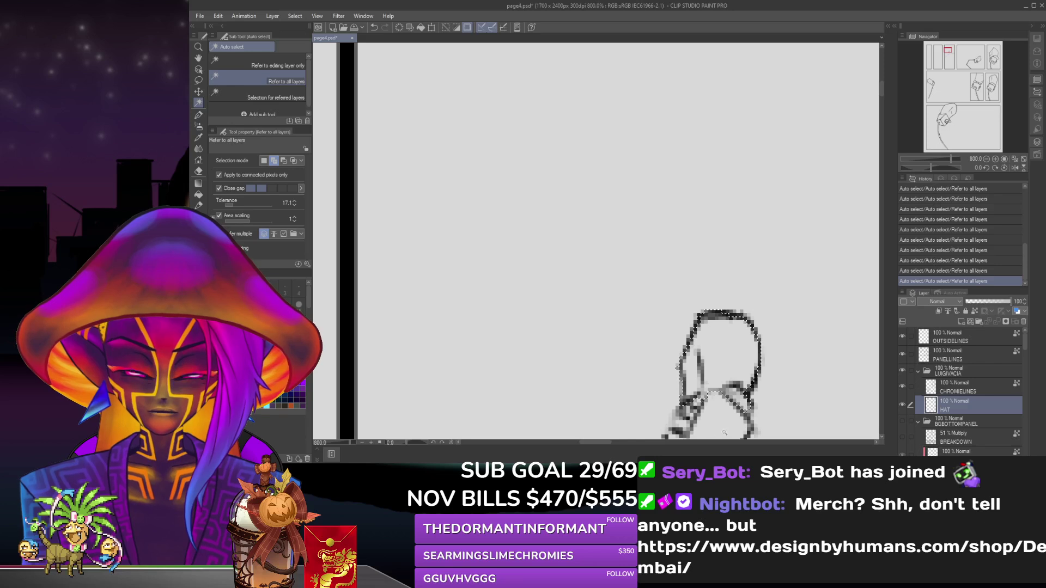
drag(602, 443, 689, 443)
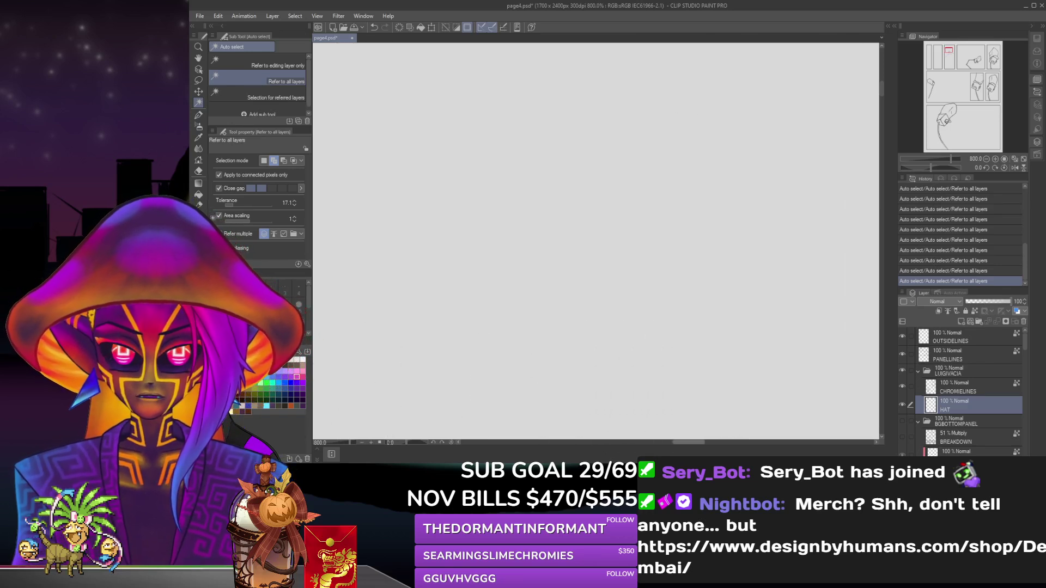
scroll(673, 370, down, 5)
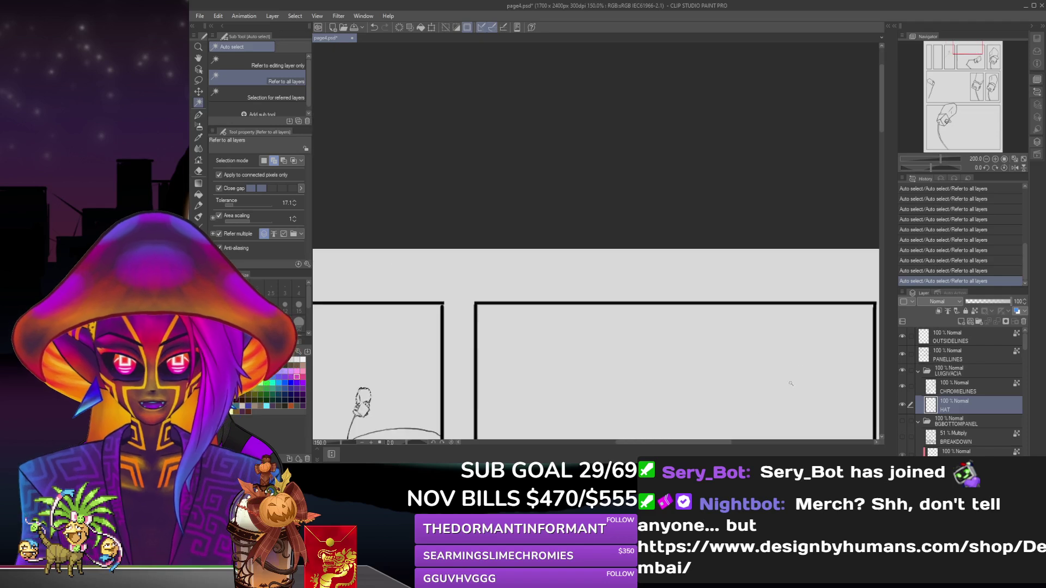
Add the hats in the wide top-row panel and the two adjacent middle-row panels to the selection.
mouse_move(880, 127)
mouse_down()
mouse_move(890, 198)
mouse_move(892, 179)
mouse_up()
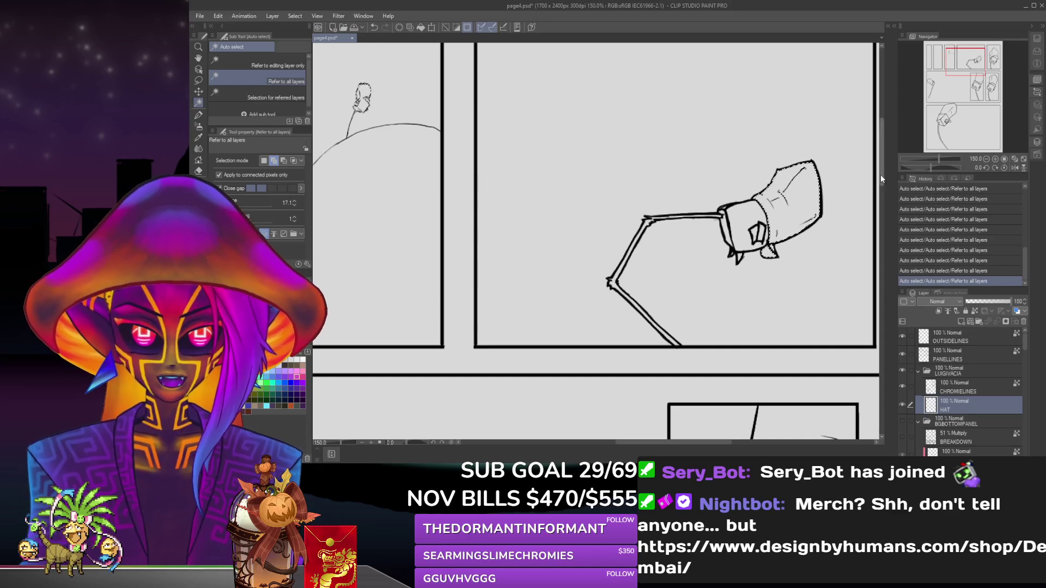
scroll(843, 199, down, 5)
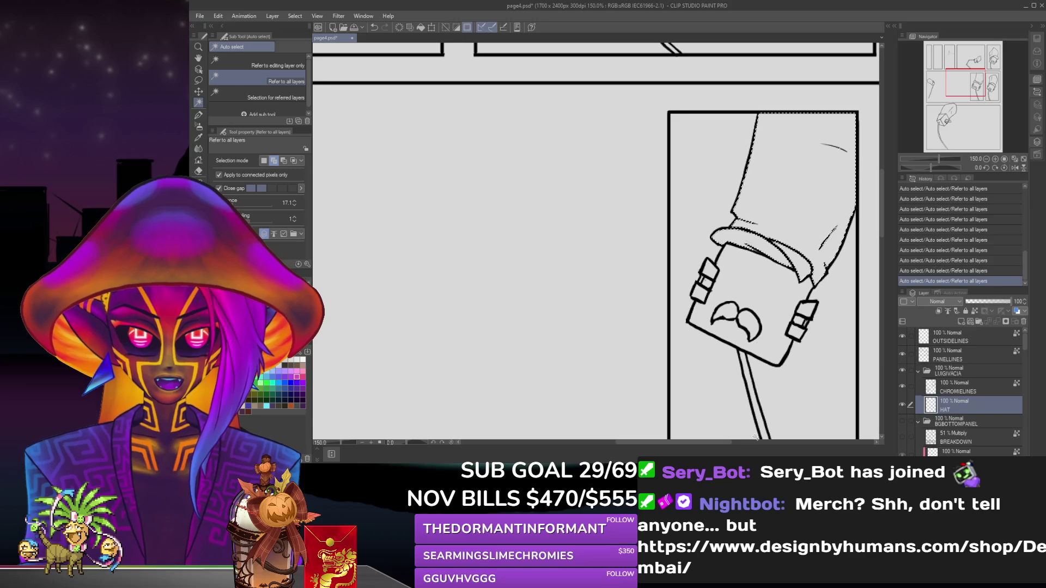
scroll(760, 393, right, 6)
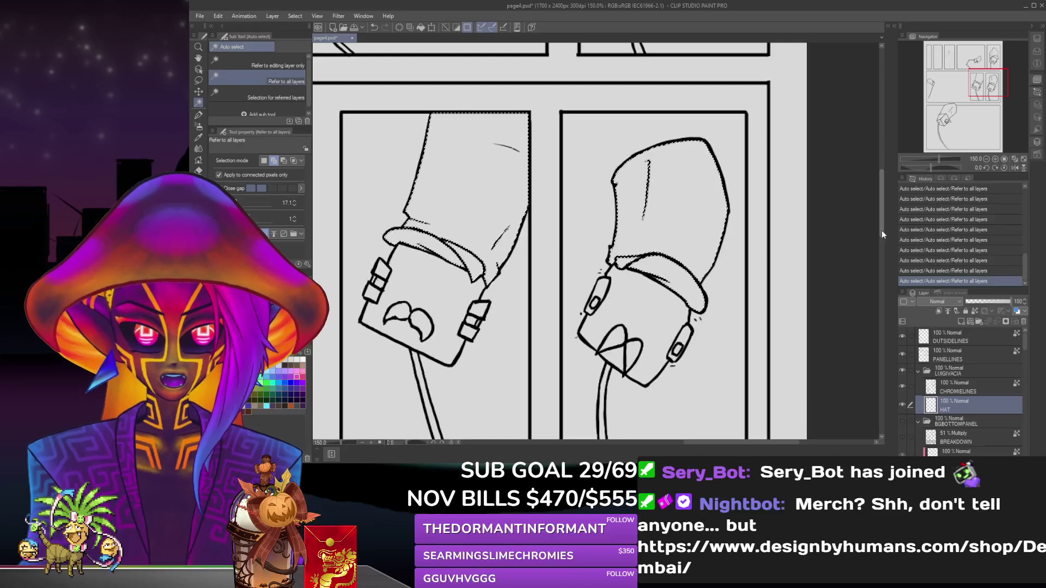
drag(881, 230, 882, 234)
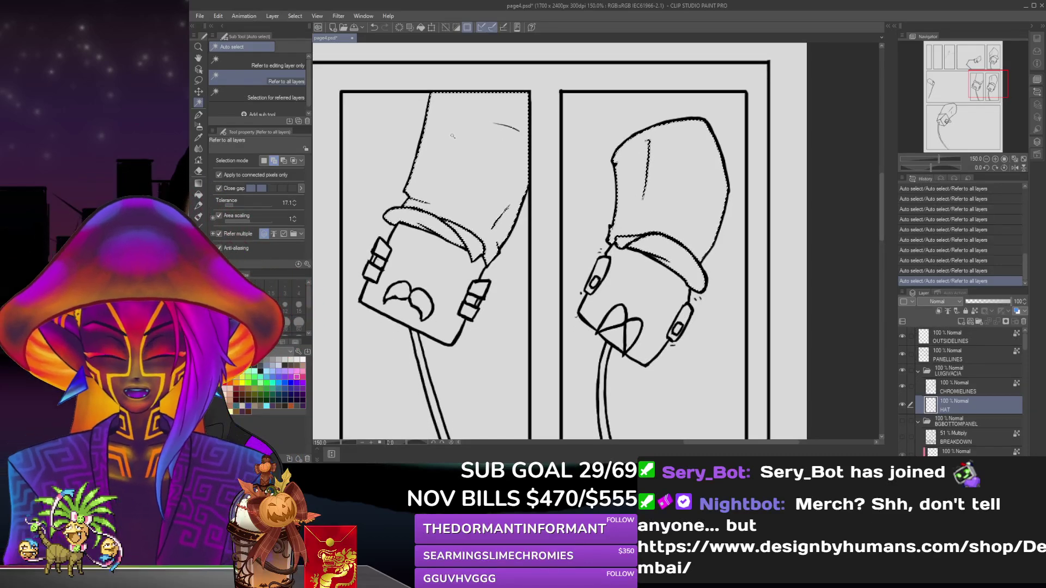
scroll(501, 135, up, 3)
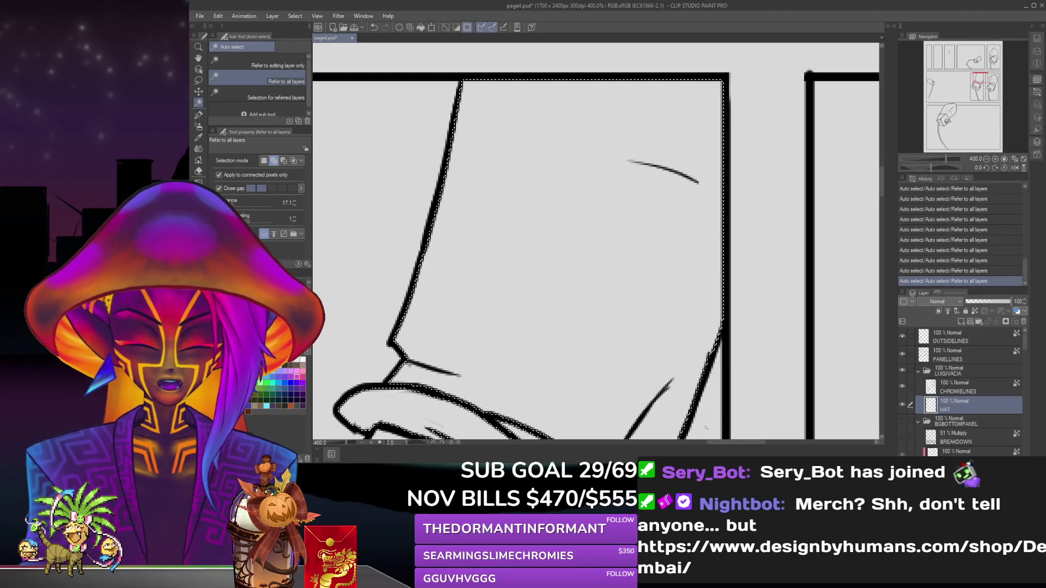
scroll(715, 345, right, 5)
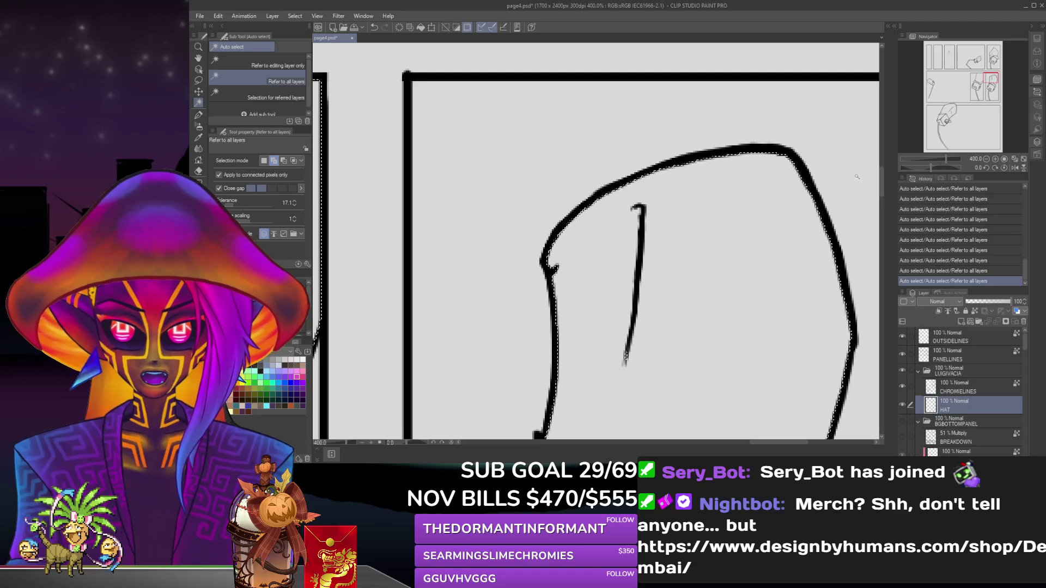
mouse_move(882, 188)
mouse_down()
mouse_move(883, 222)
mouse_move(882, 212)
mouse_up()
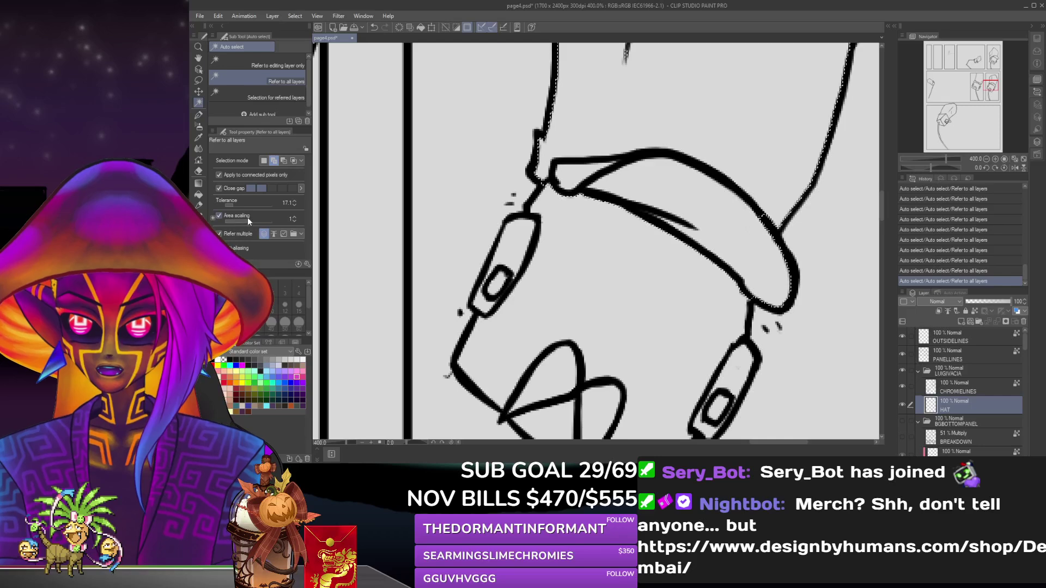
Set the auto select area scaling to 3 and roll the history back to the hard eraser stroke before the selections.
drag(248, 221, 262, 218)
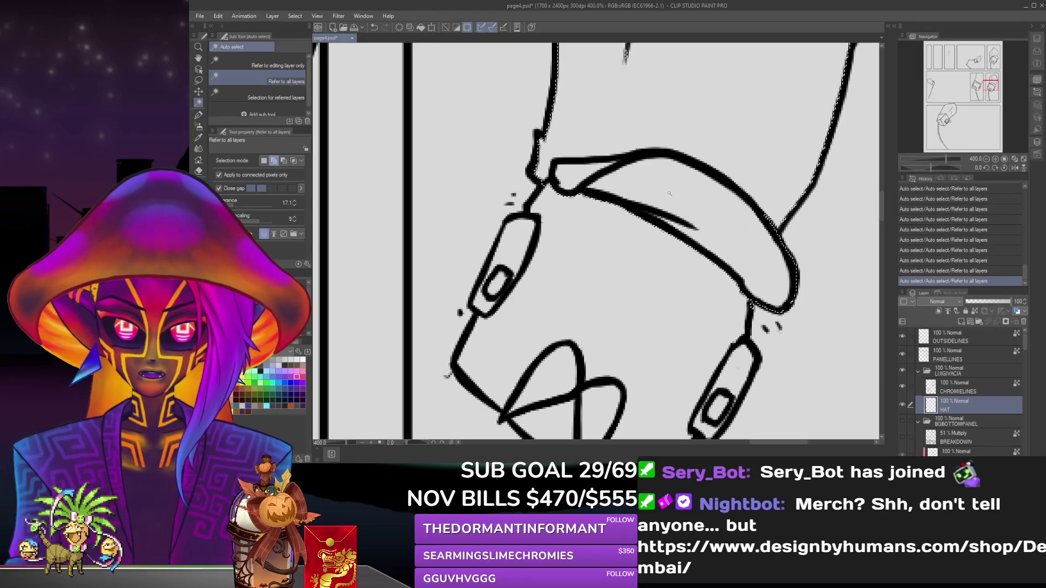
key(ctrl+z)
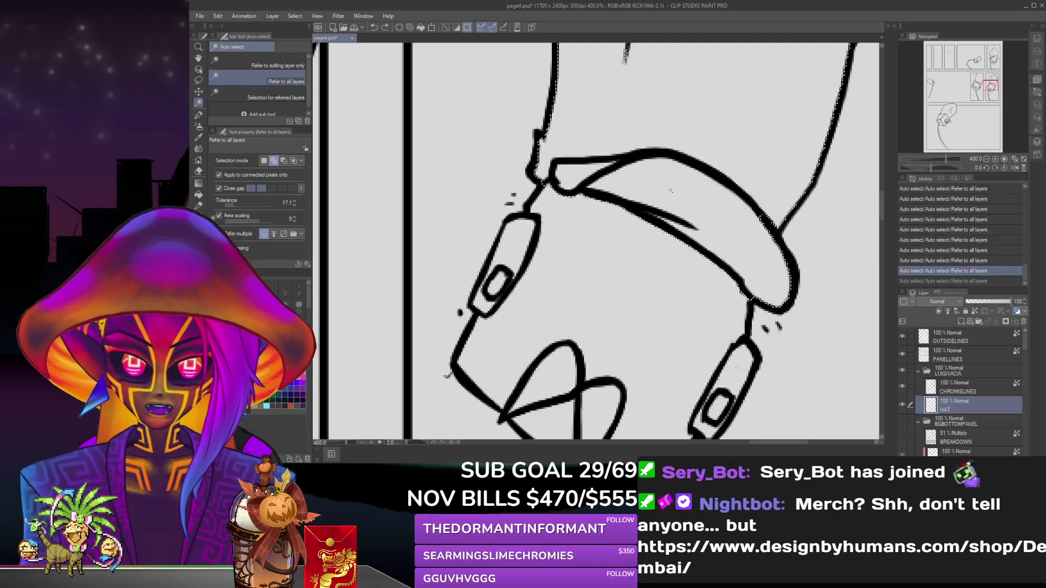
key(ctrl+z)
key(ctrl+z)
key(ctrl+z)
key(ctrl+z)
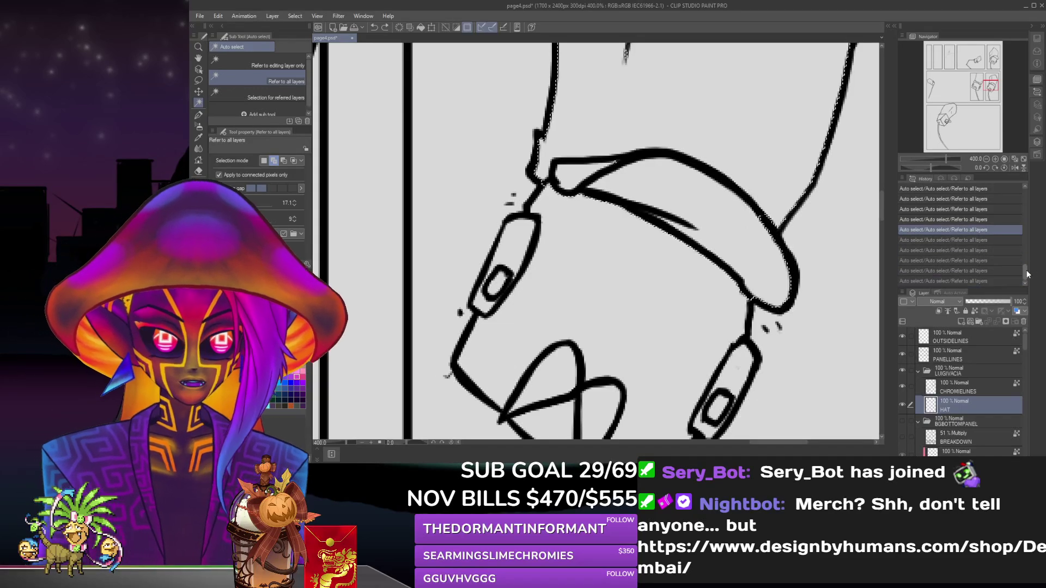
drag(1025, 272, 1034, 205)
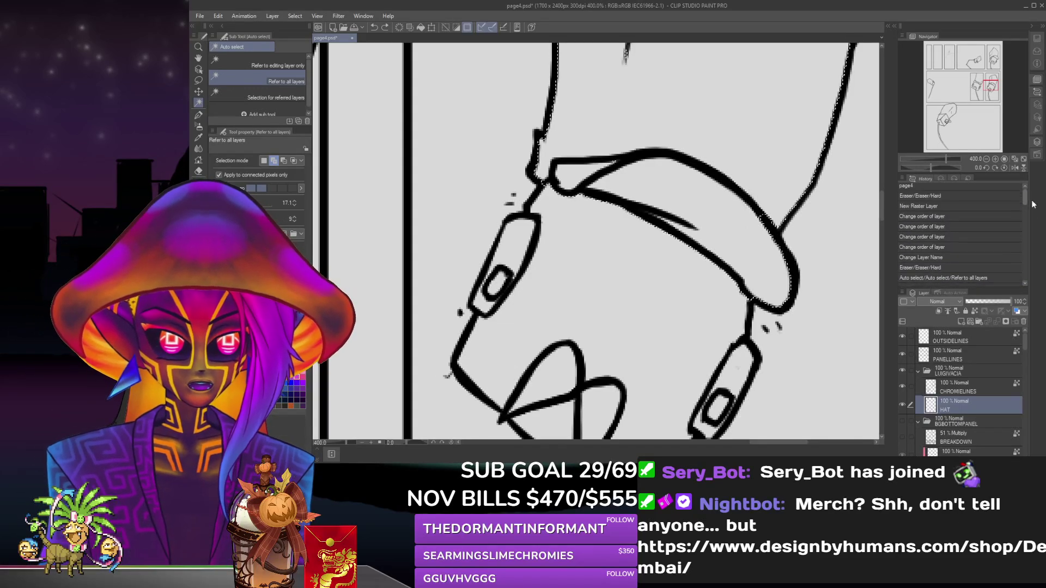
click(991, 266)
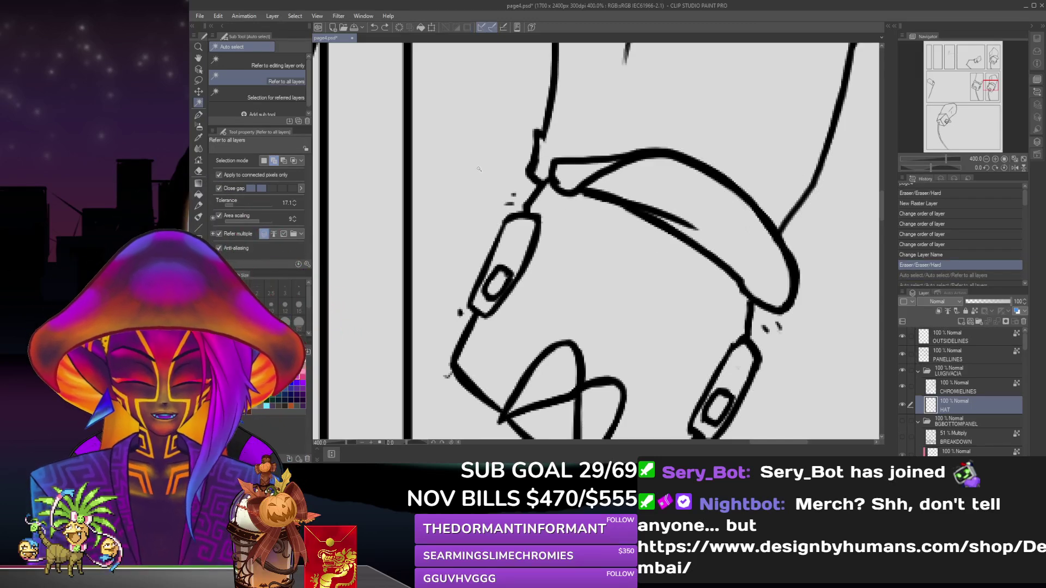
Auto select the inside of the hat brim in the last middle-row panel with area scaling 3.
drag(258, 219, 252, 220)
click(709, 207)
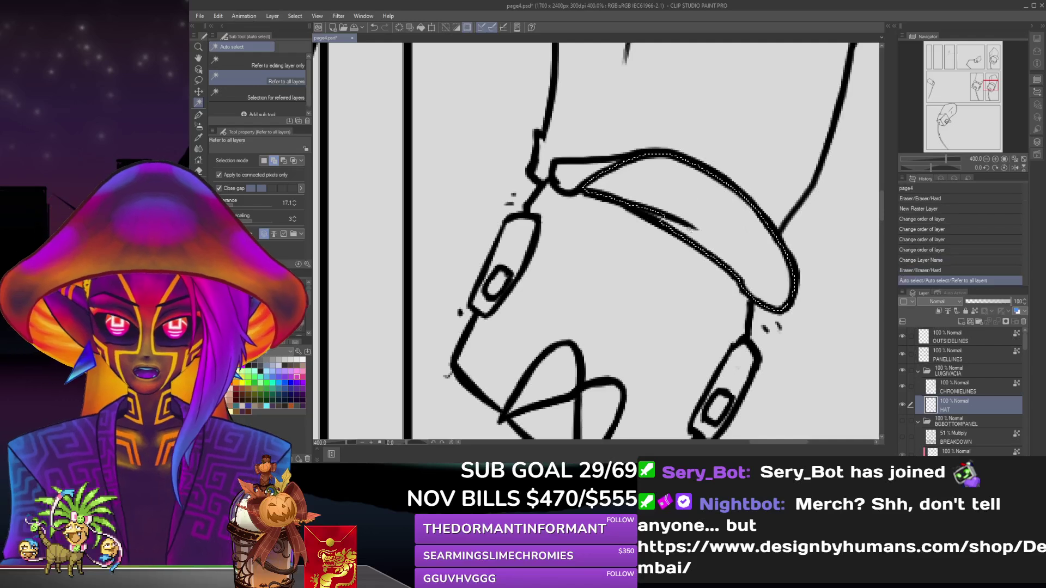
click(671, 237)
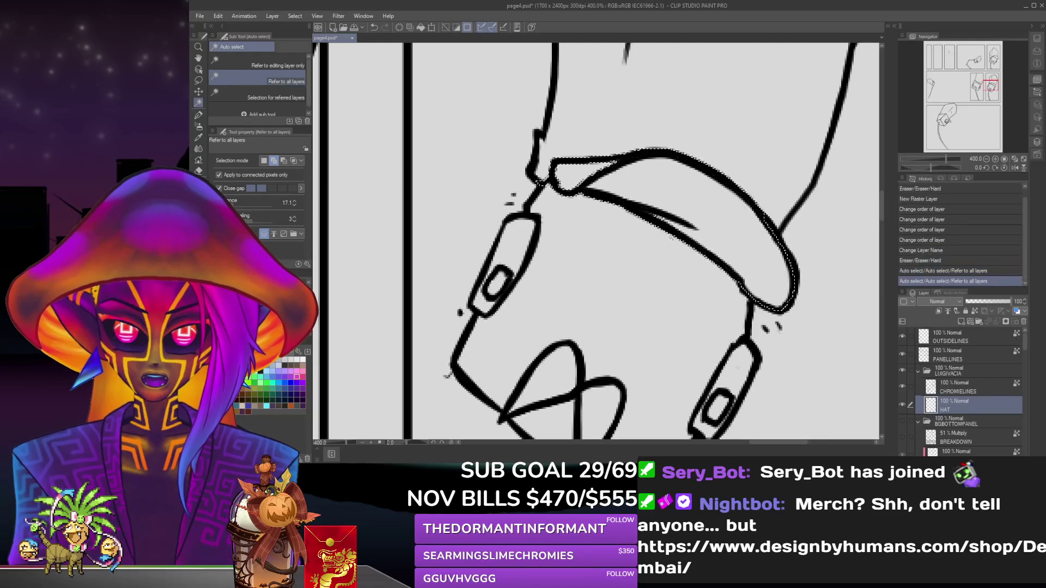
key(ctrl+z)
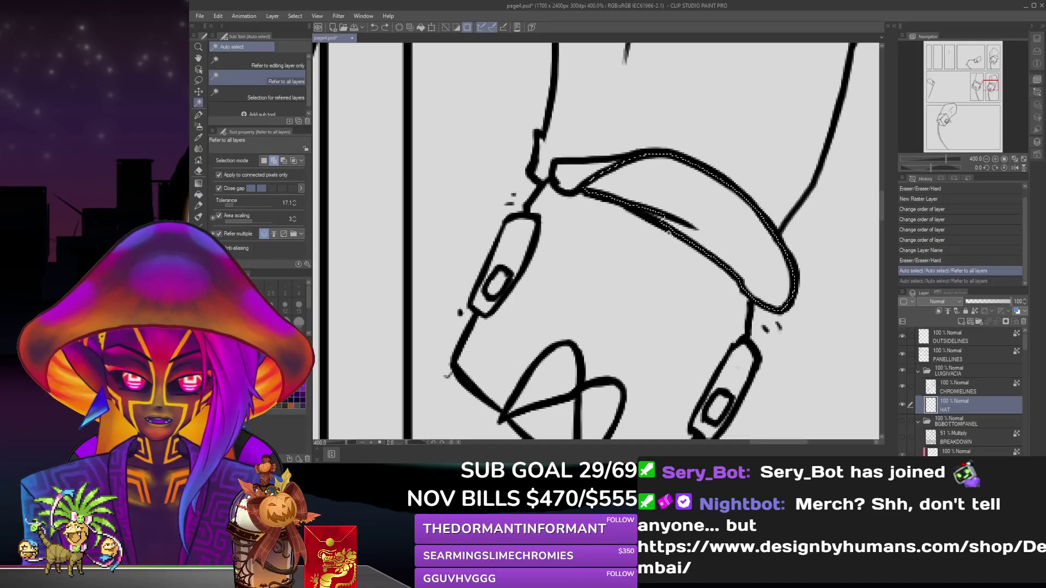
Add the missed pixels in the narrow gap between the brim's fold line and lower outline to the selection.
scroll(649, 230, up, 2)
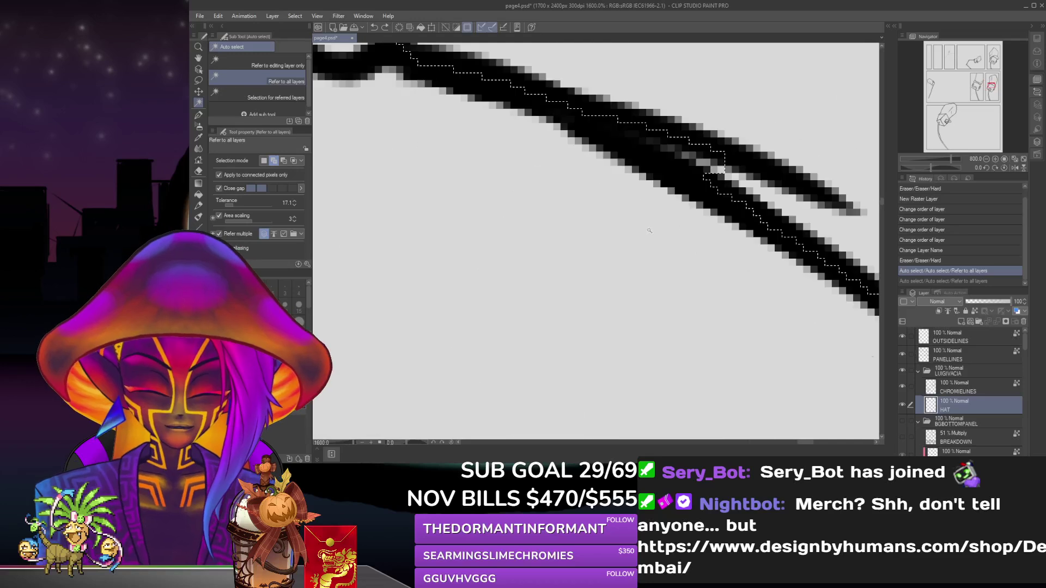
click(708, 164)
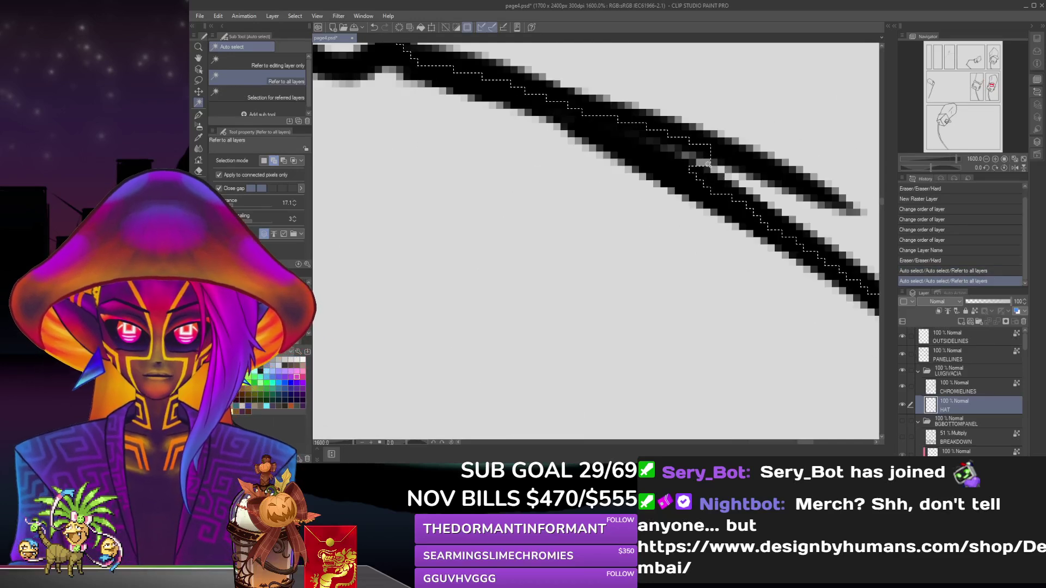
click(700, 163)
click(684, 159)
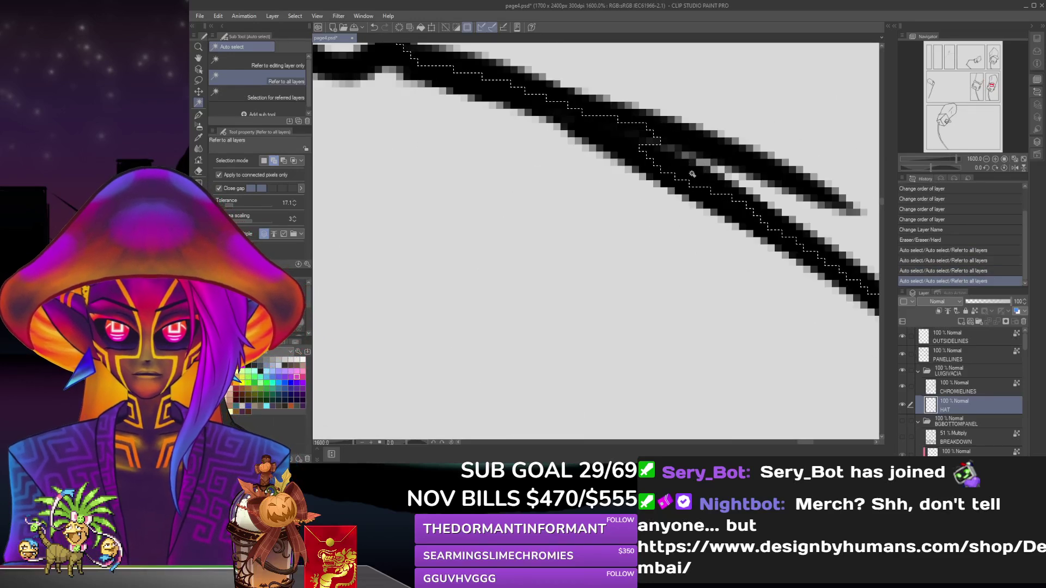
click(665, 145)
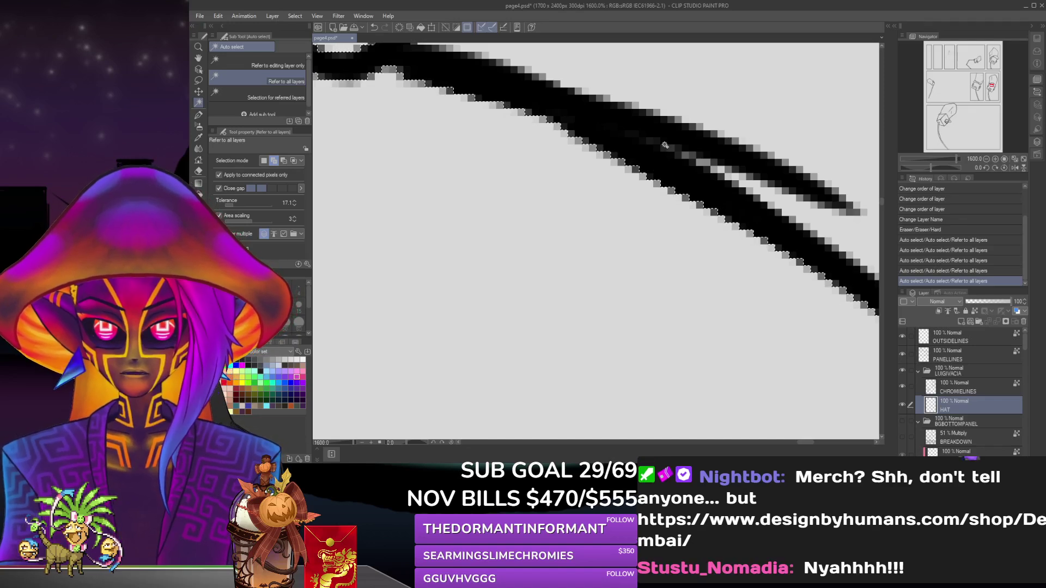
key(ctrl+z)
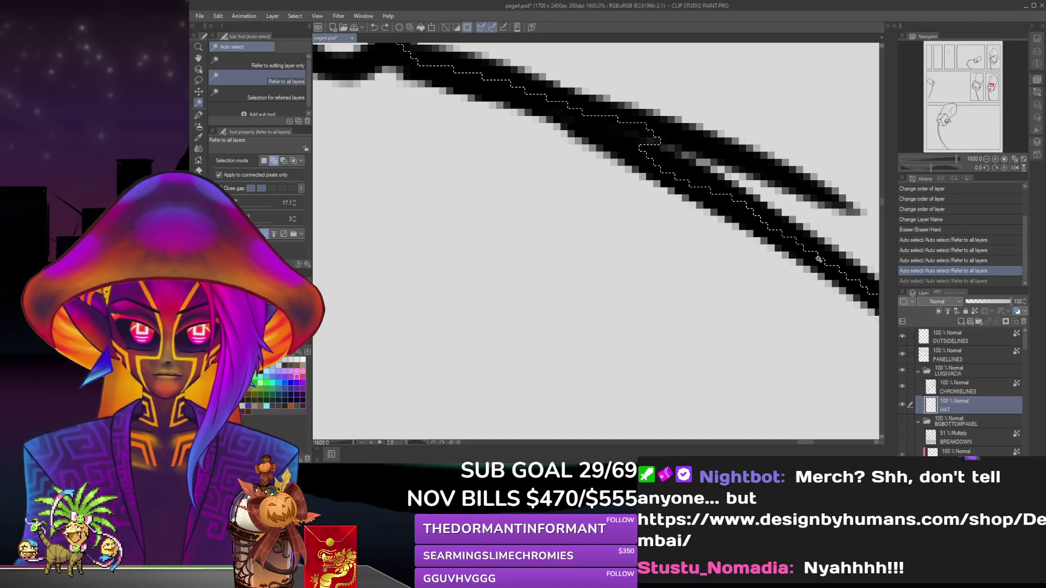
Add the hat's crown, the line above the brim and the small brim end to the selection.
mouse_move(881, 199)
mouse_down()
mouse_move(881, 182)
mouse_move(884, 190)
mouse_up()
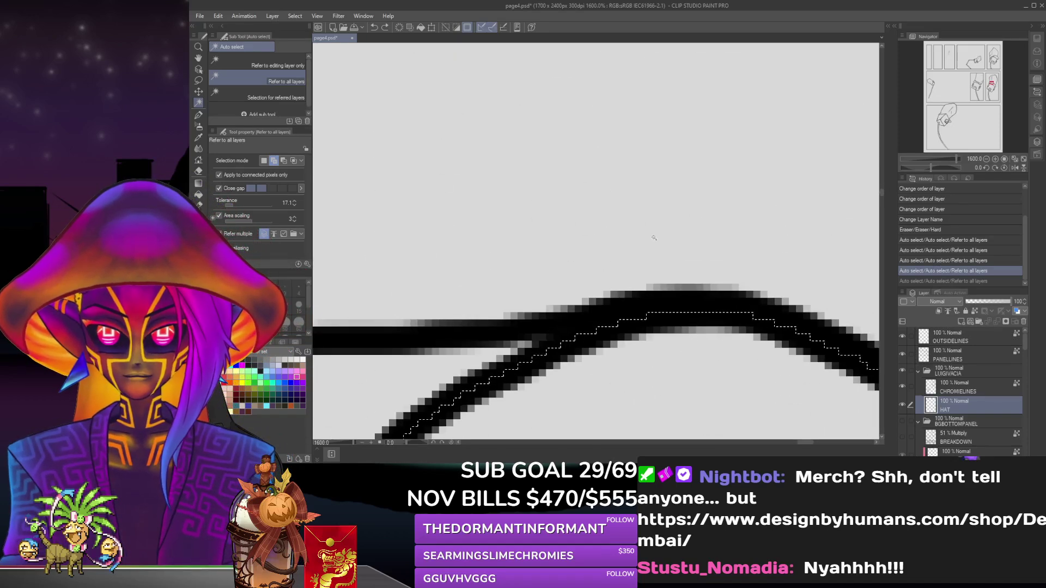
click(676, 300)
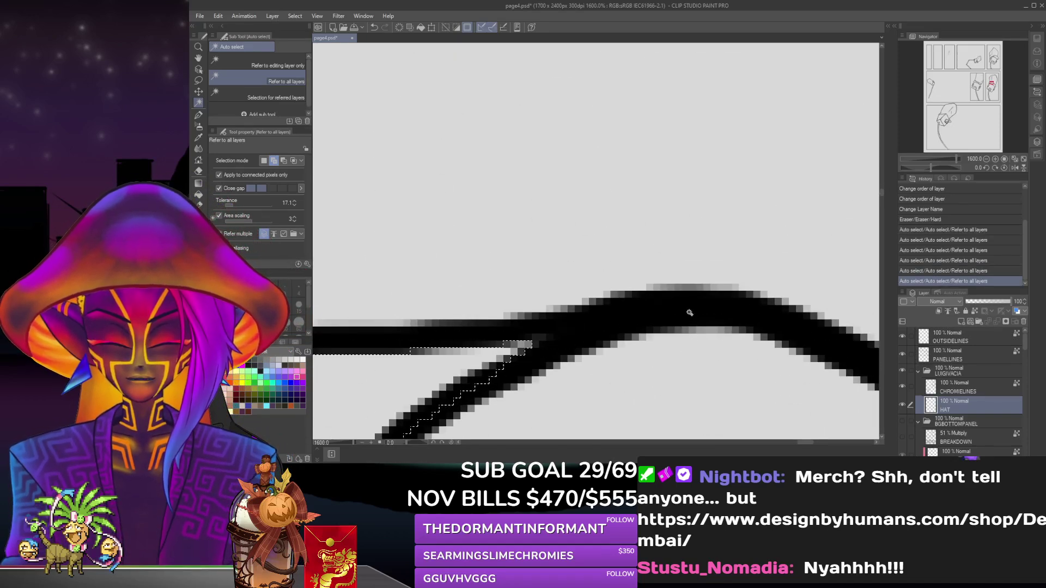
scroll(515, 304, down, 2)
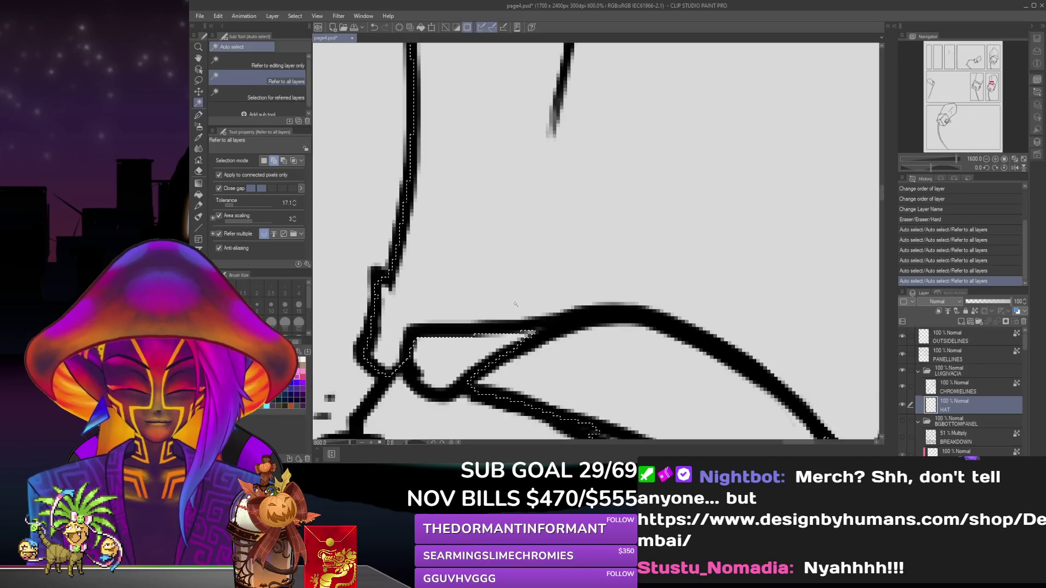
click(530, 331)
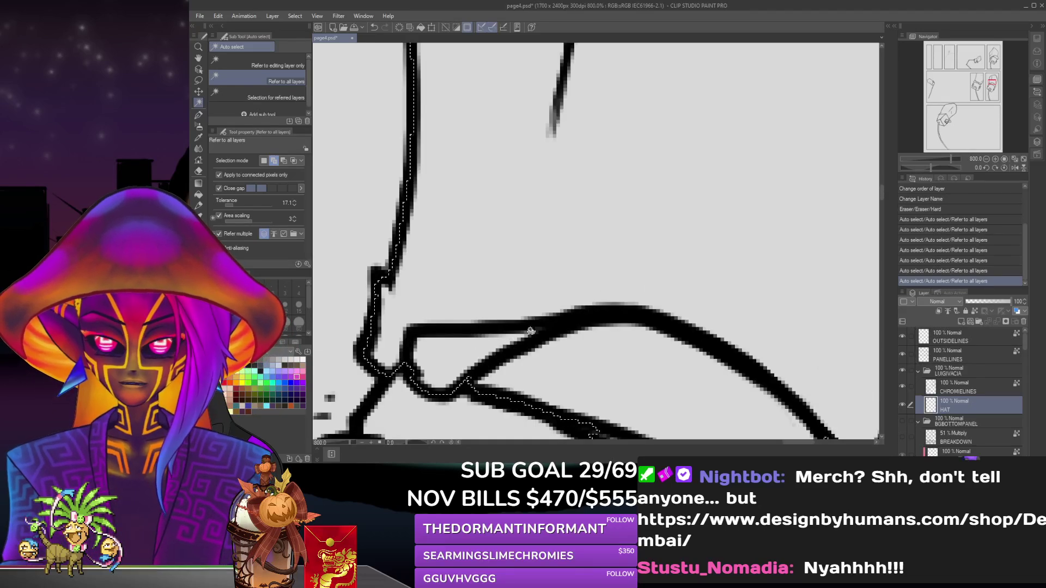
click(665, 409)
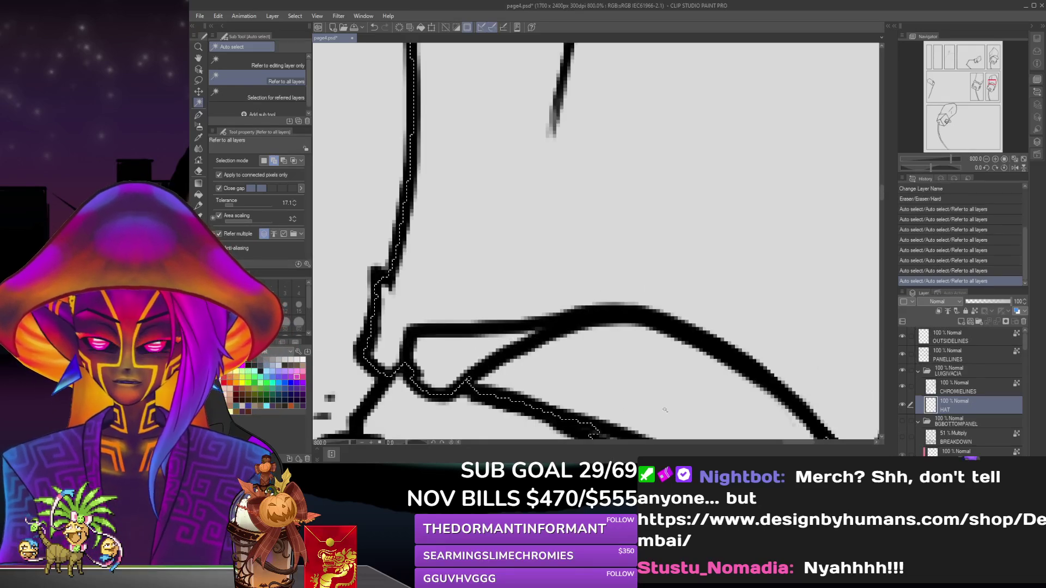
drag(803, 442, 816, 449)
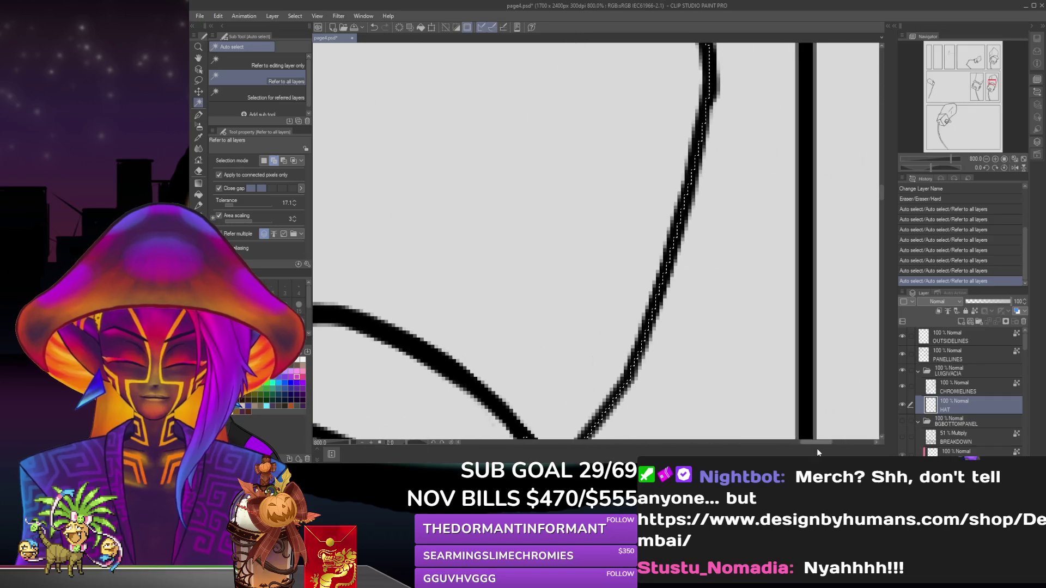
scroll(795, 431, down, 2)
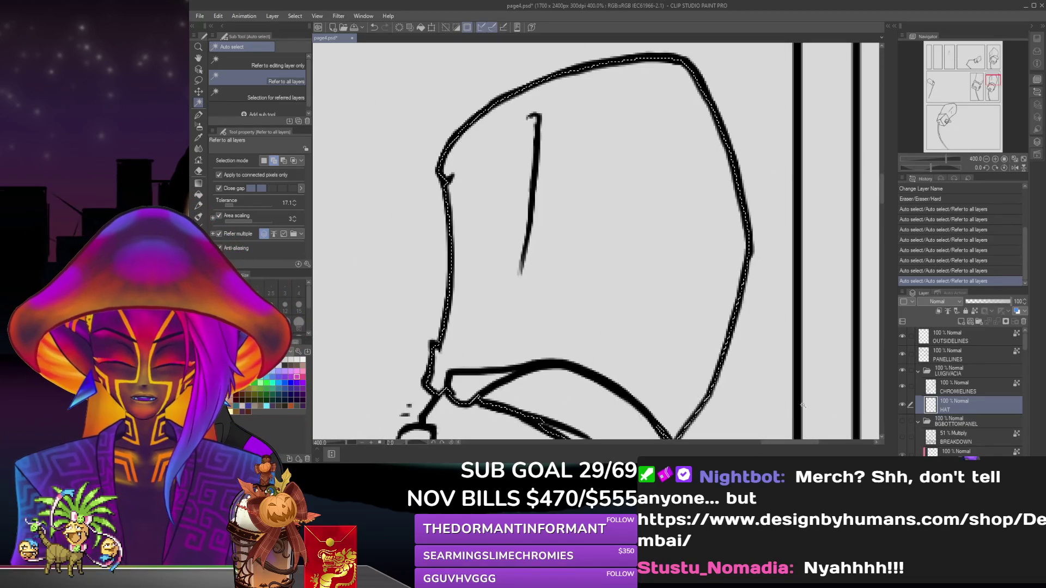
Add the missed line pixels where the brim's upper outline meets the crown's outer edge to the selection.
scroll(839, 299, left, 1)
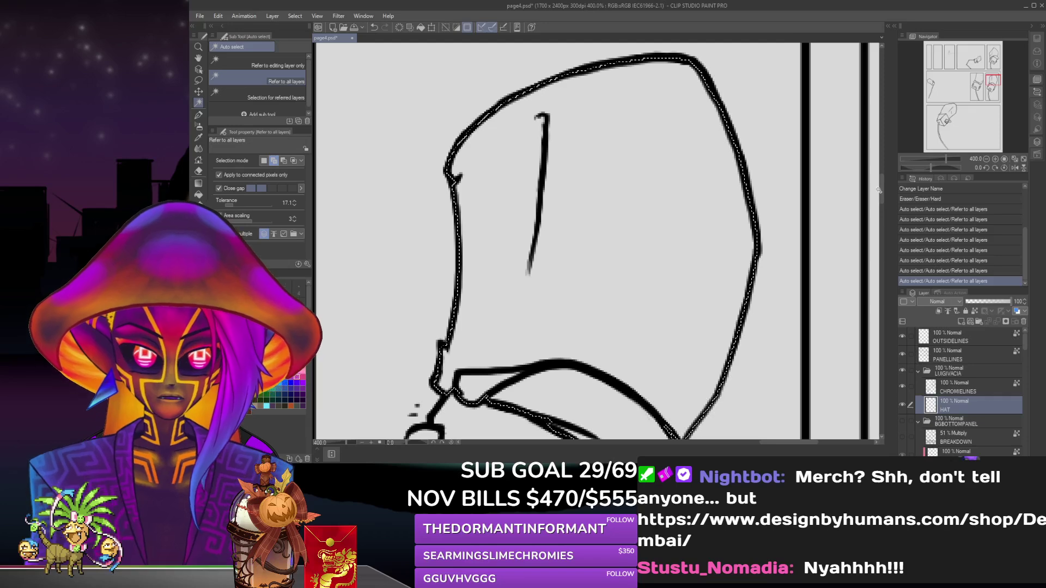
scroll(879, 190, down, 5)
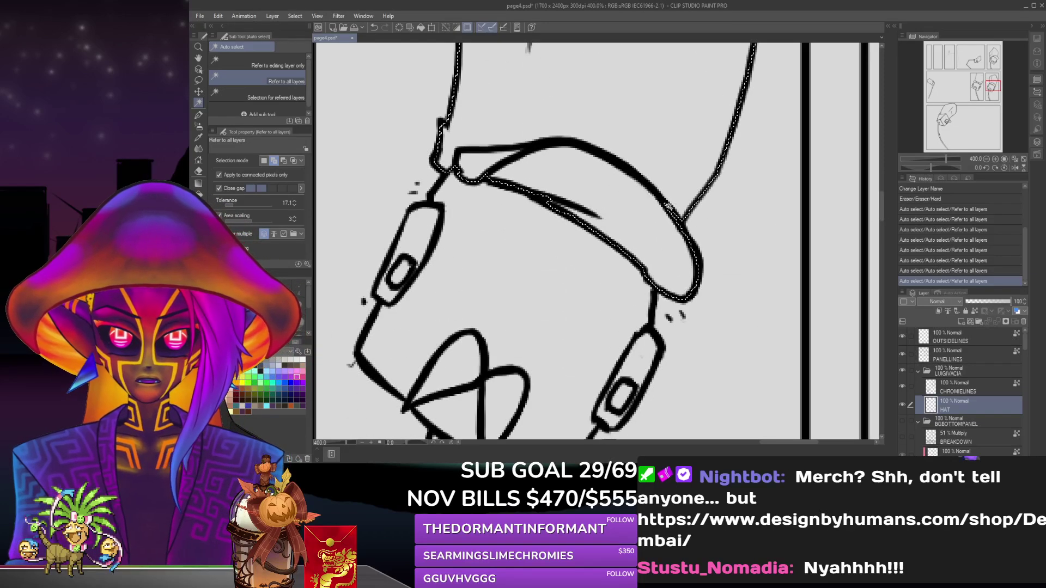
scroll(681, 180, up, 4)
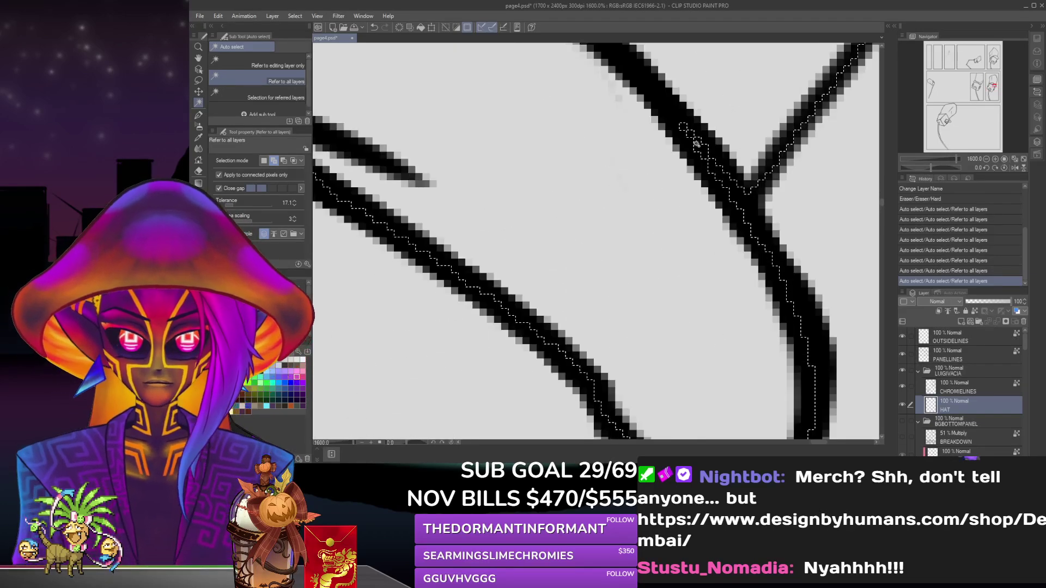
click(689, 170)
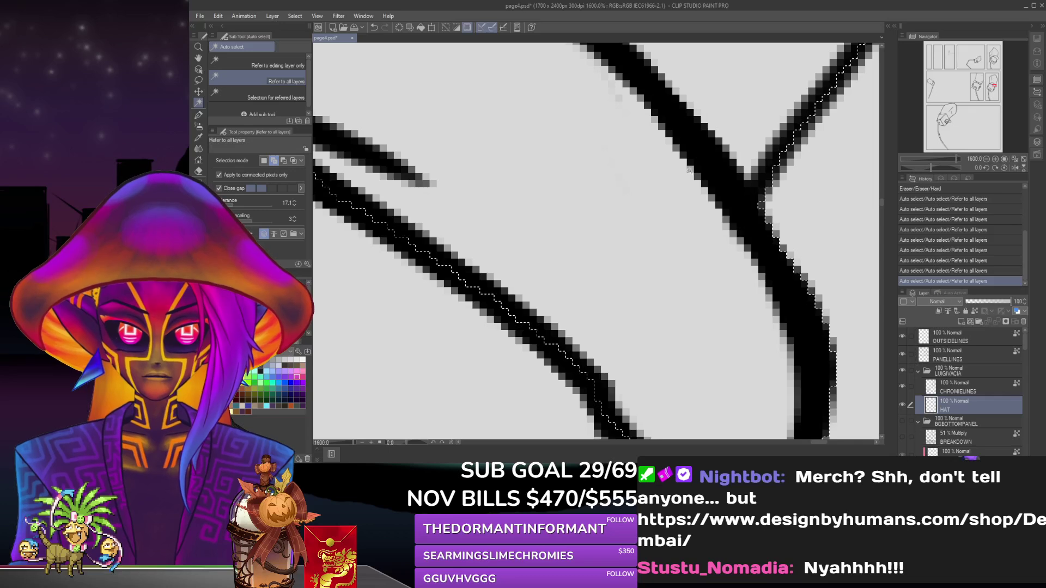
key(ctrl+z)
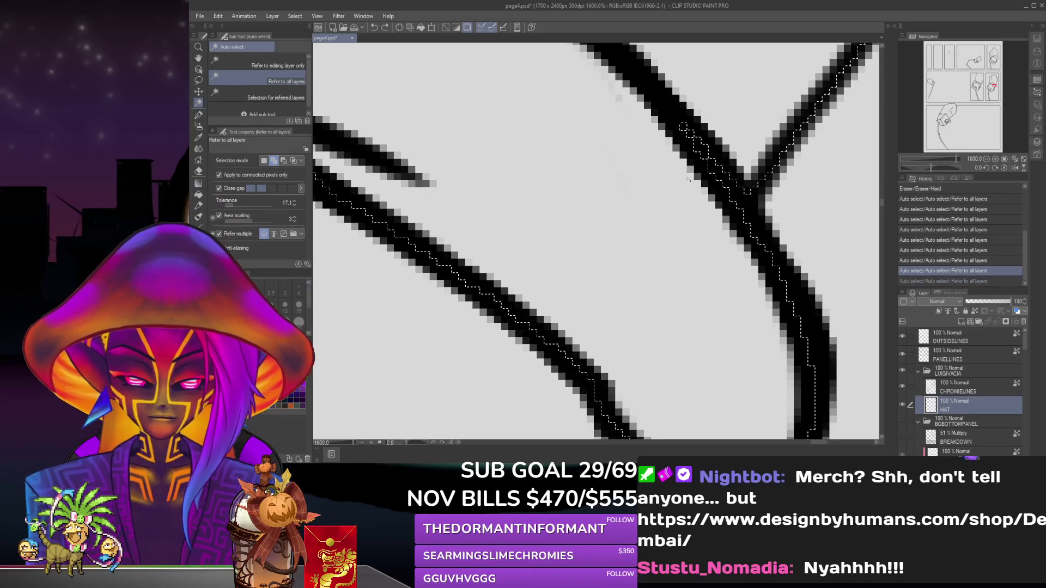
click(681, 128)
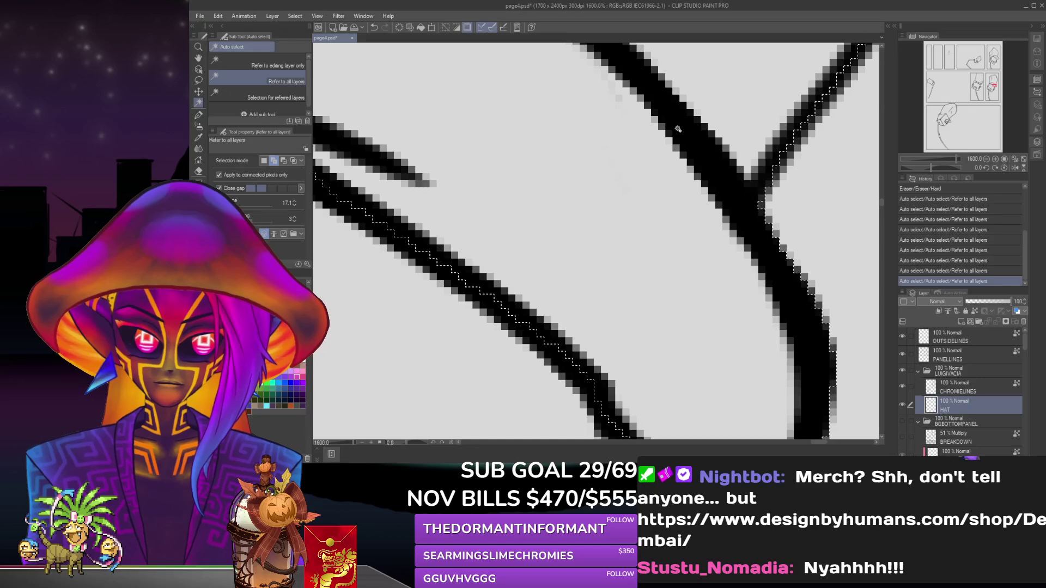
Add the small hat piece beneath the face in the wide top-row panel to the selection.
scroll(629, 258, down, 6)
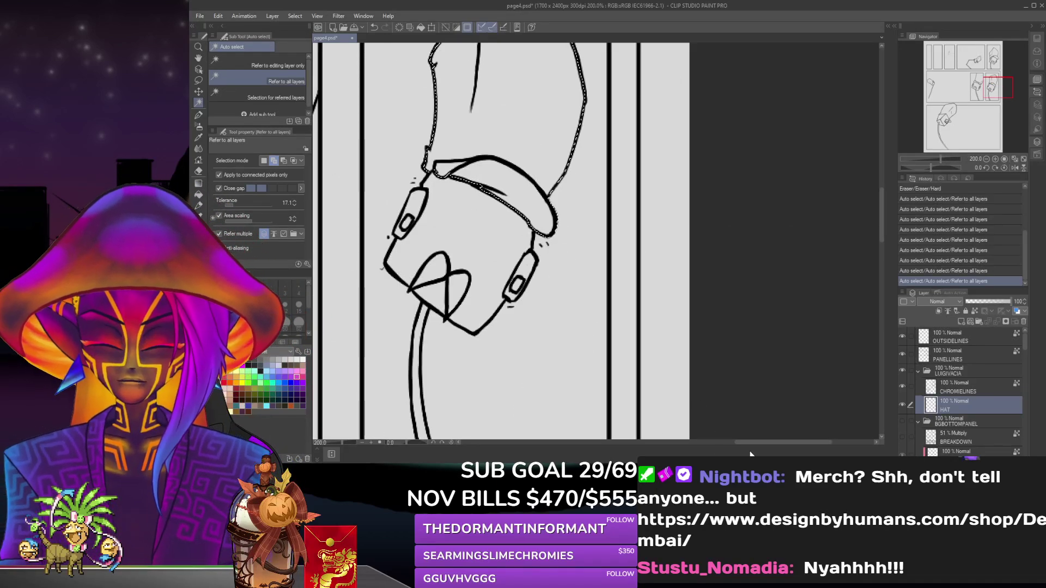
drag(763, 443, 686, 436)
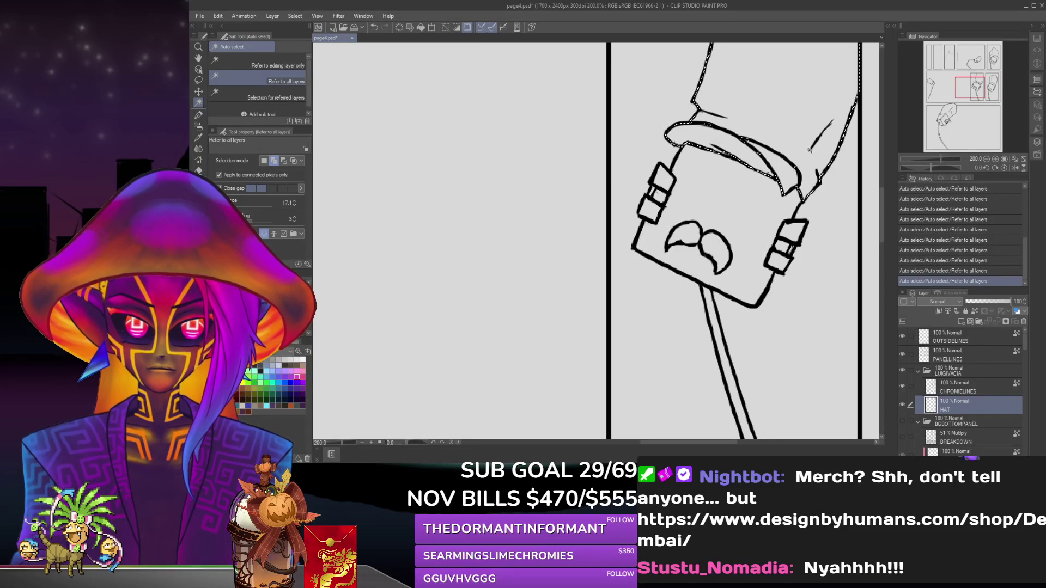
scroll(723, 114, up, 4)
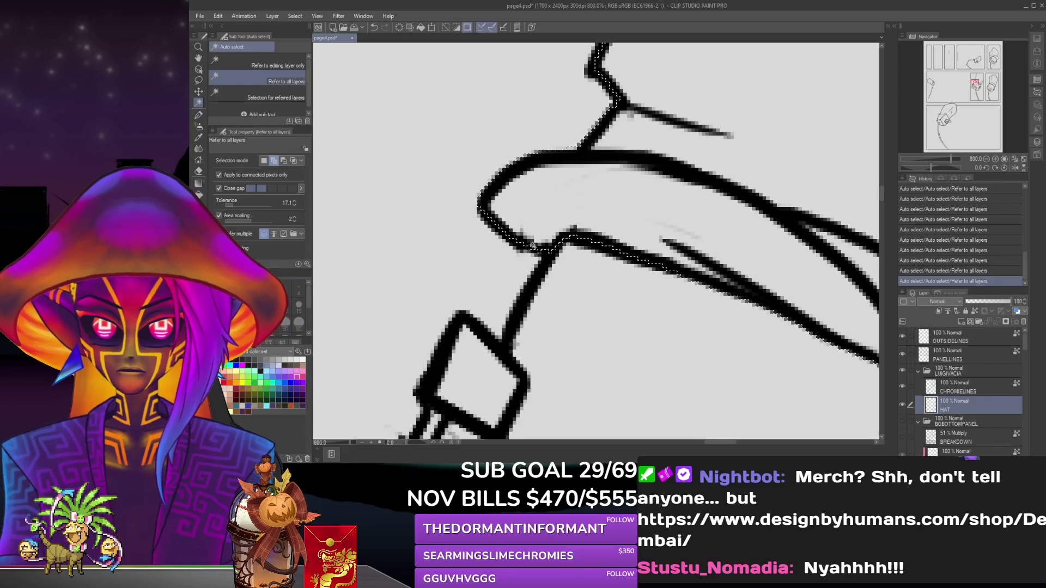
scroll(532, 267, down, 5)
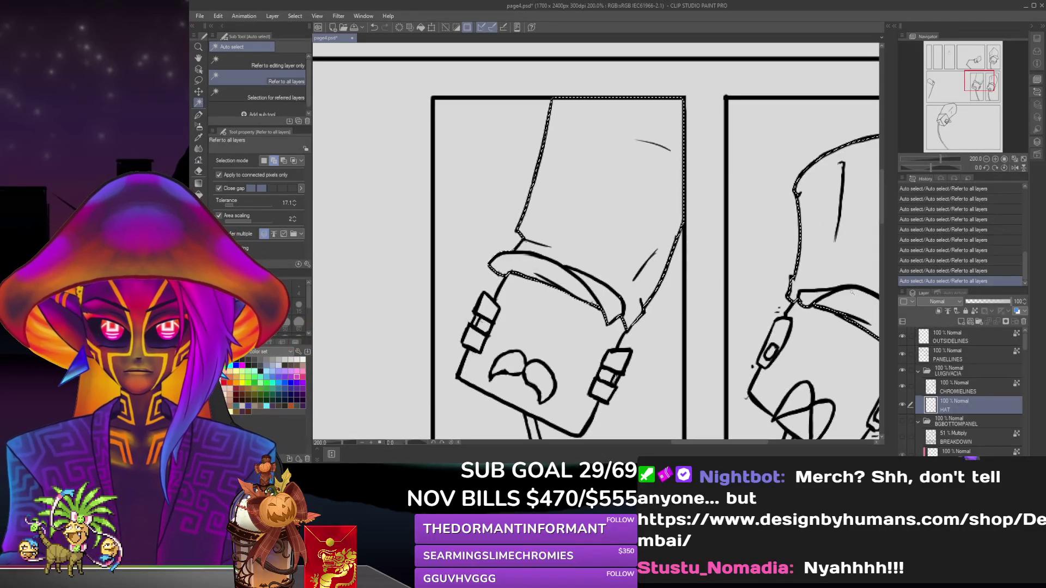
drag(884, 206, 884, 155)
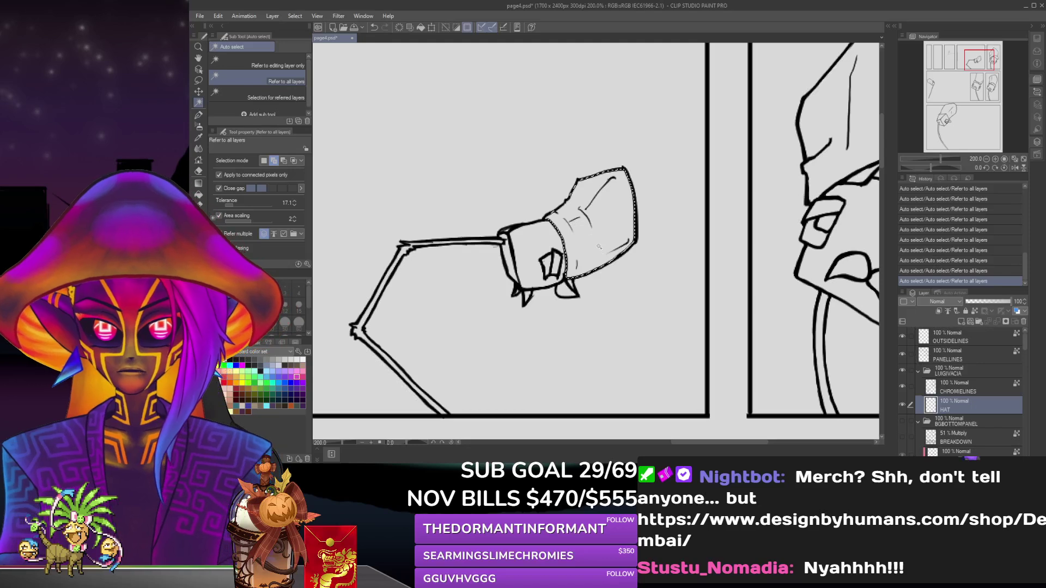
click(565, 289)
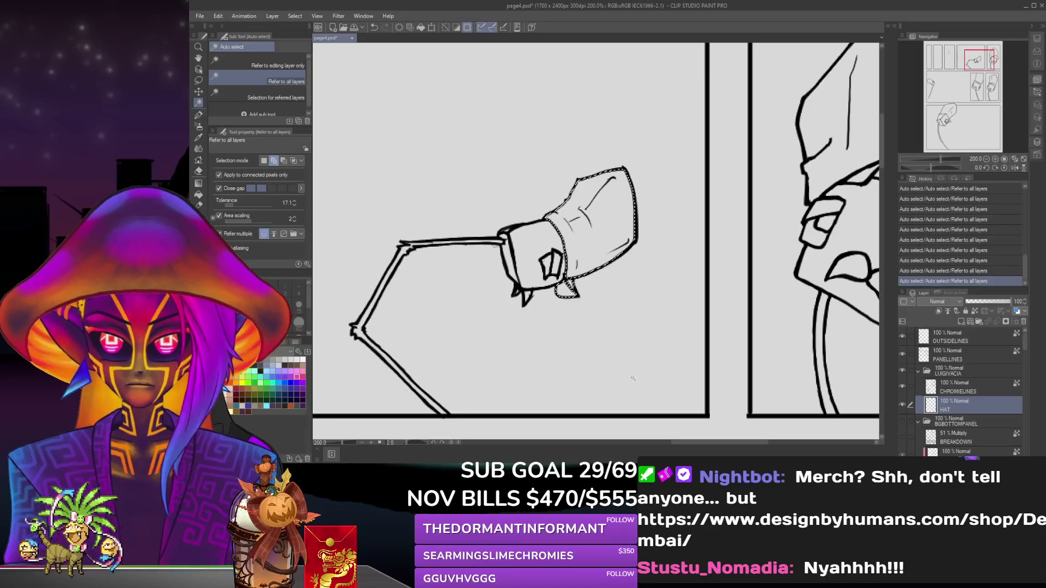
Add the missed pixels along the short crease line above the brim in the last top-row panel to the selection.
drag(700, 443, 753, 443)
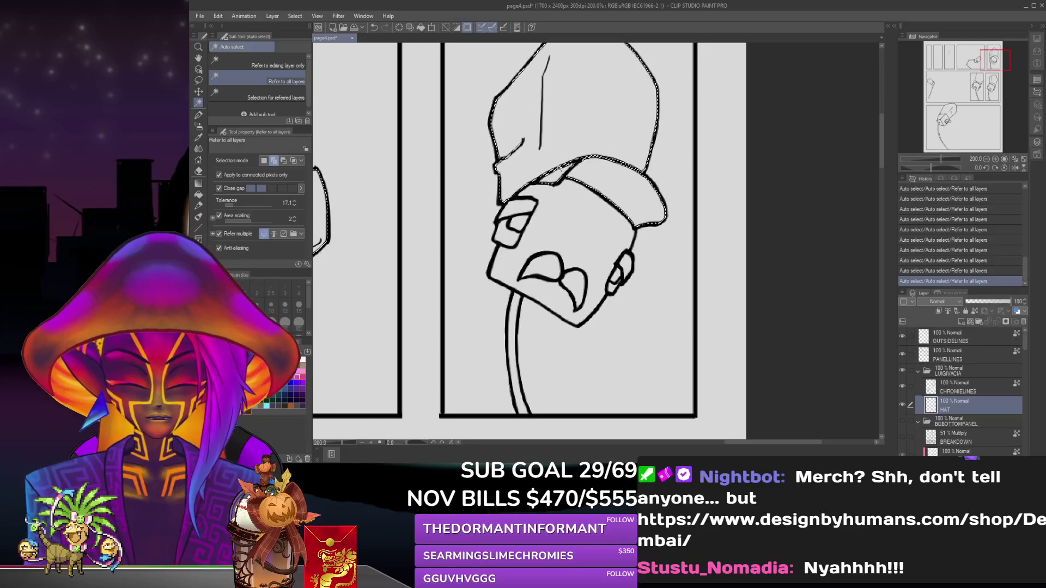
scroll(559, 169, up, 5)
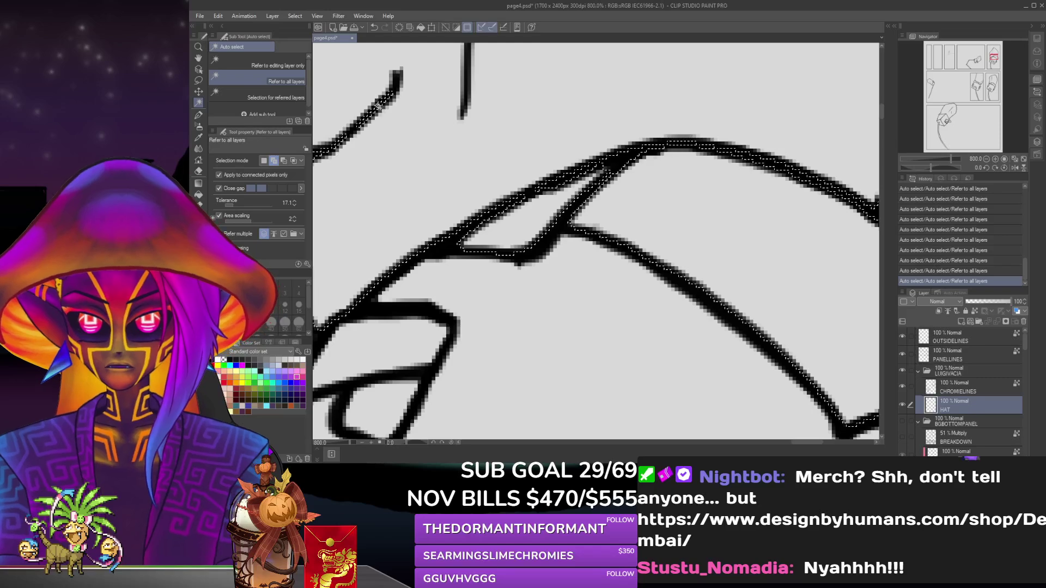
alt+click(377, 105)
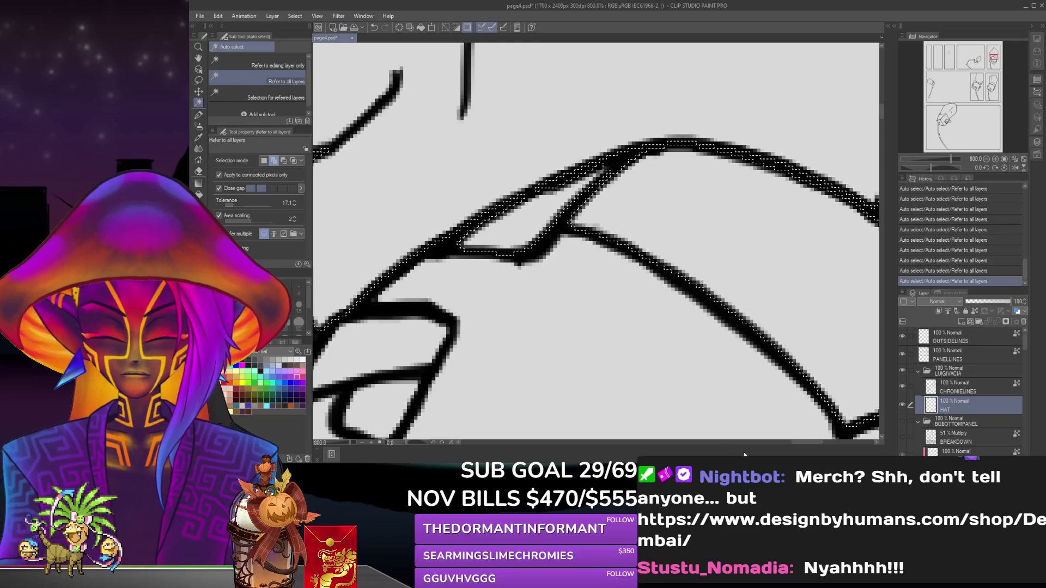
drag(806, 441, 785, 444)
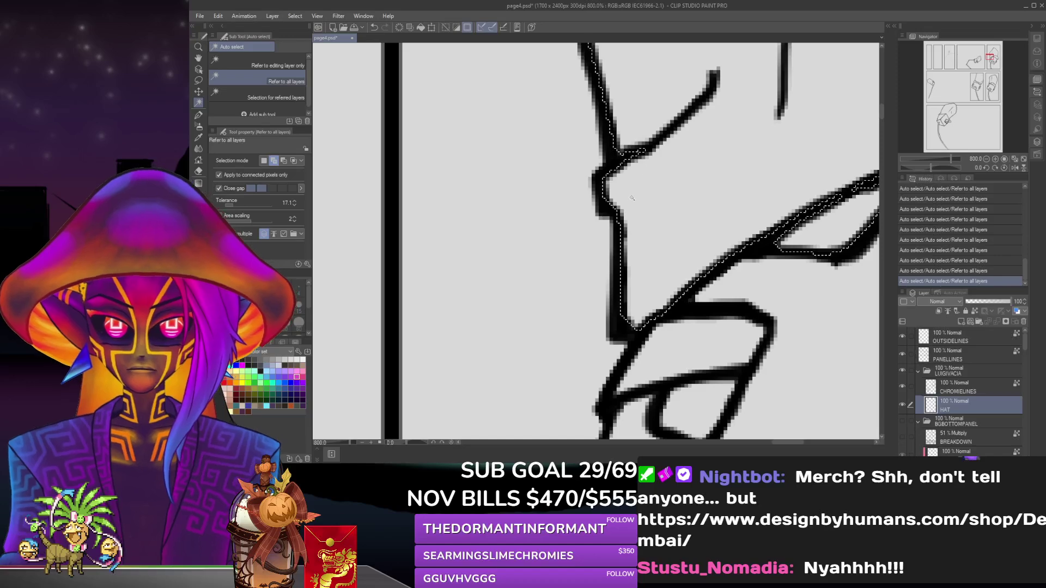
Set the selection mode to remove from selection for the tiny figure in the third top-row panel.
scroll(632, 198, down, 8)
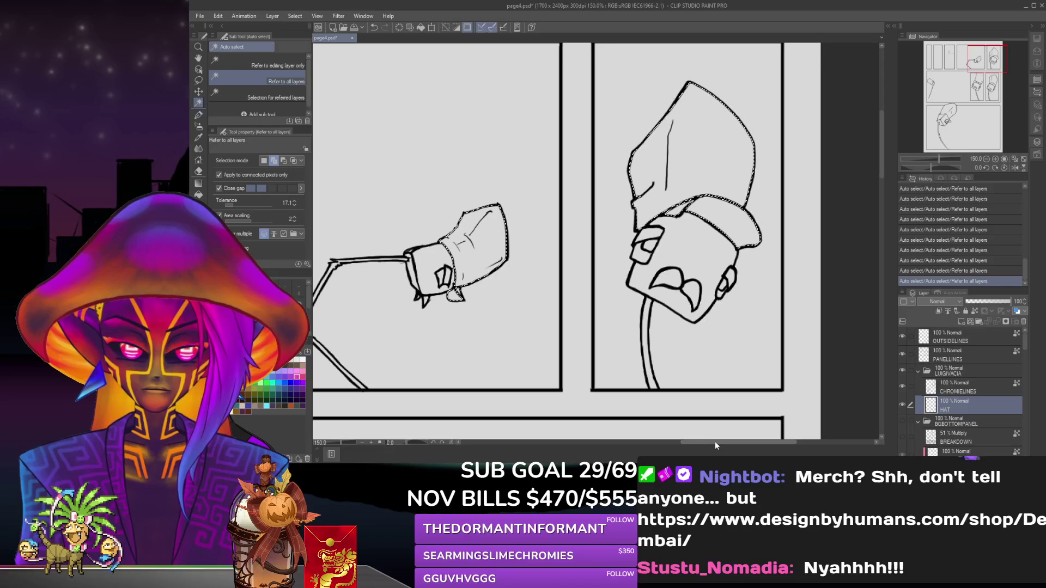
drag(715, 442, 601, 442)
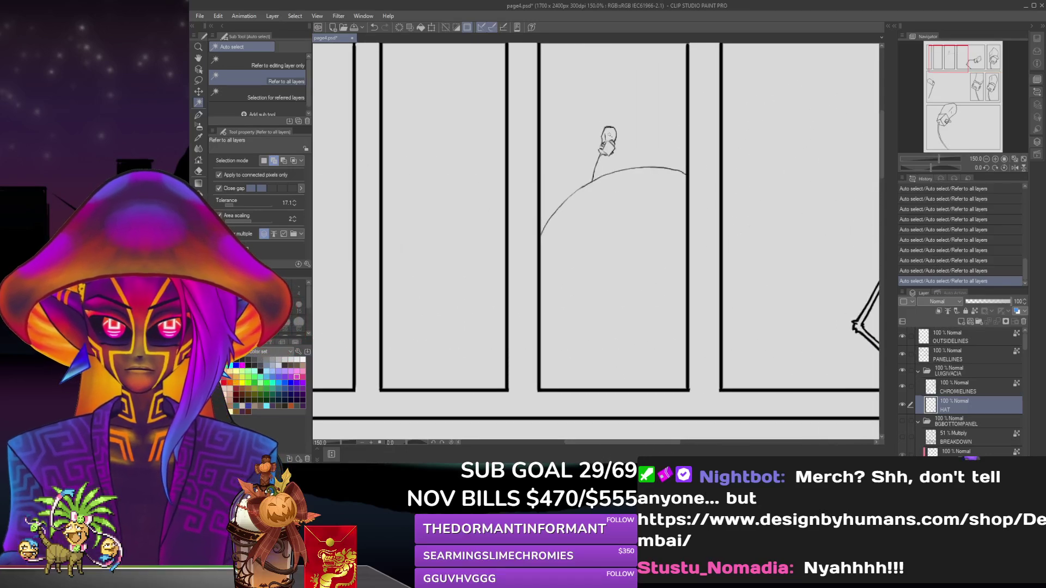
scroll(589, 131, up, 8)
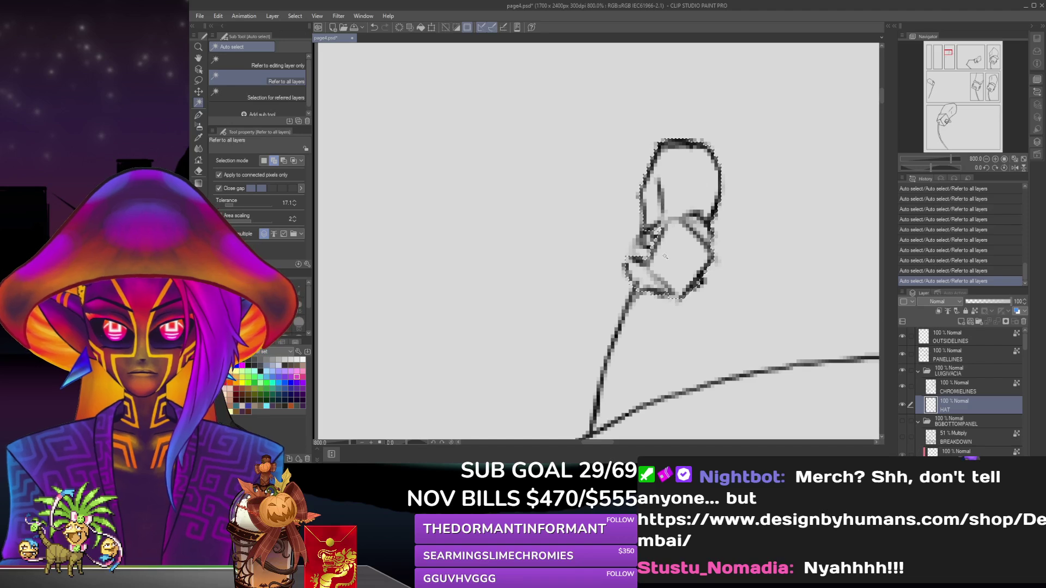
scroll(666, 328, down, 4)
scroll(666, 328, down, 2)
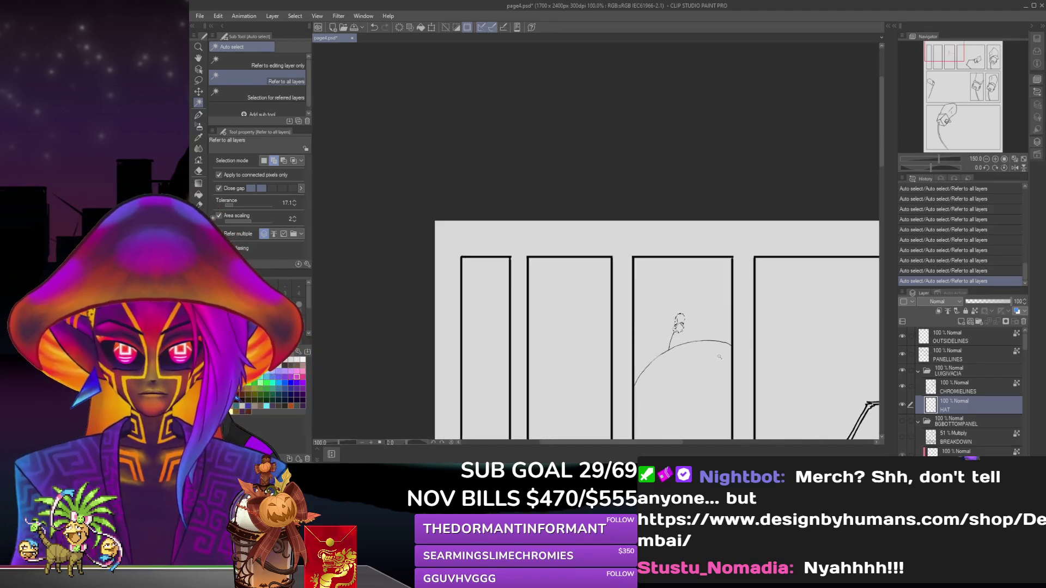
drag(880, 162, 884, 188)
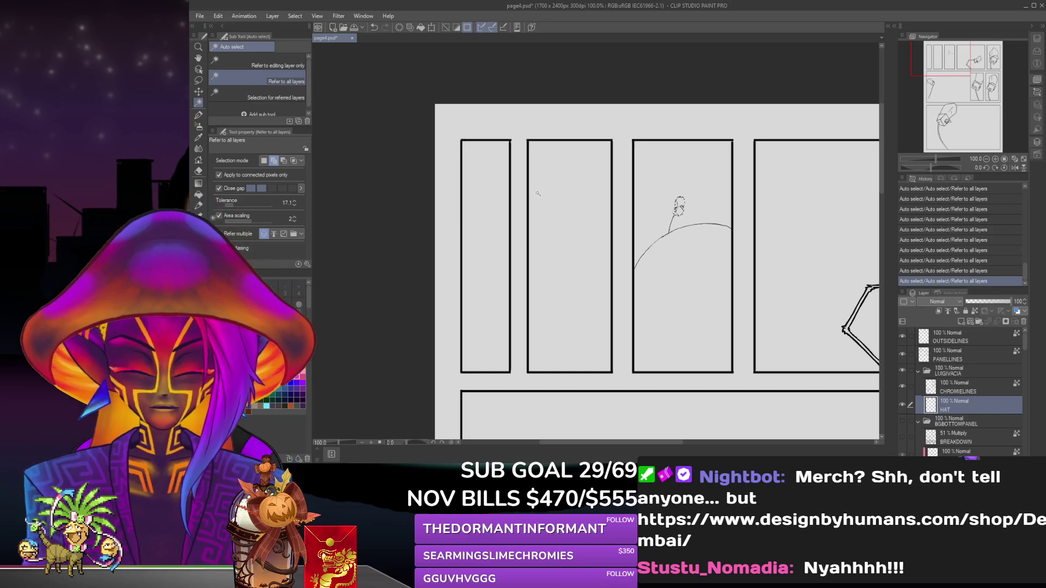
scroll(613, 196, up, 4)
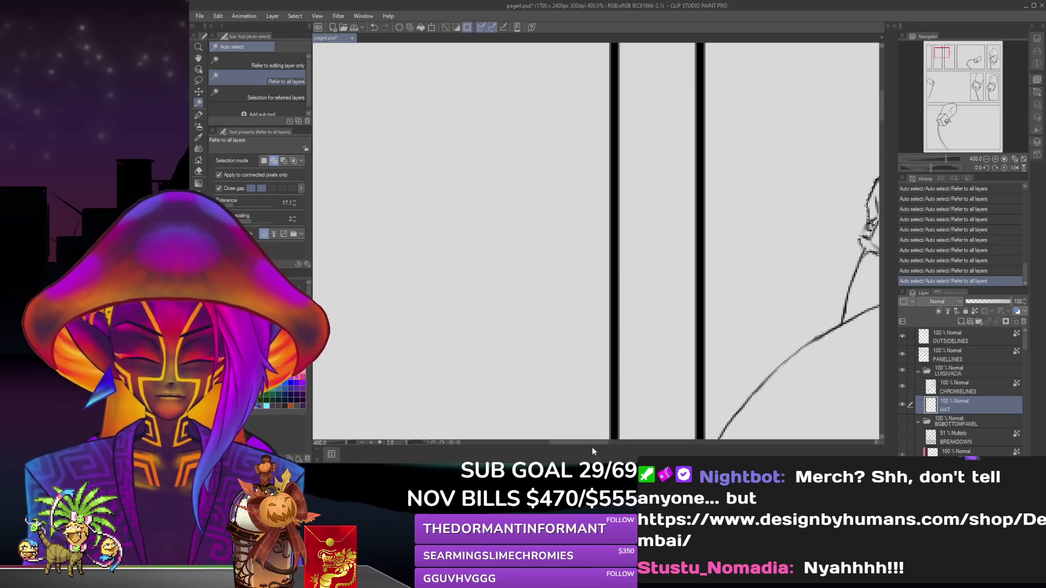
drag(593, 443, 649, 443)
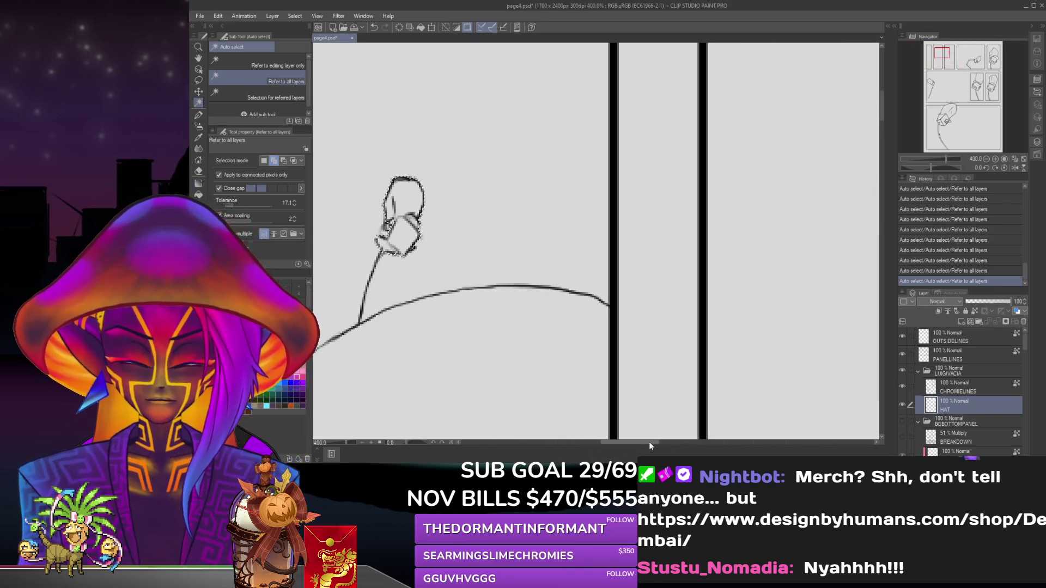
click(283, 161)
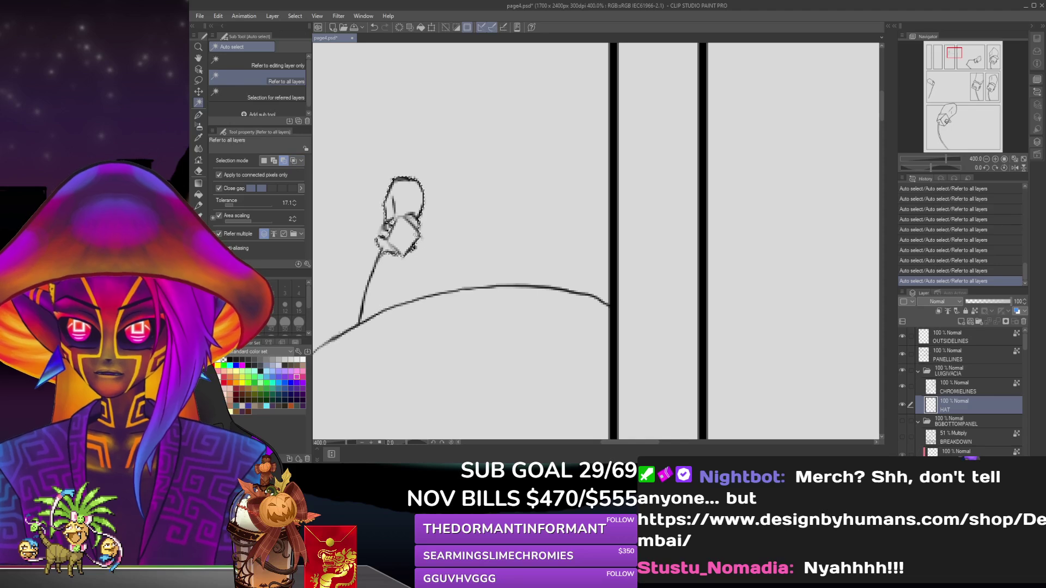
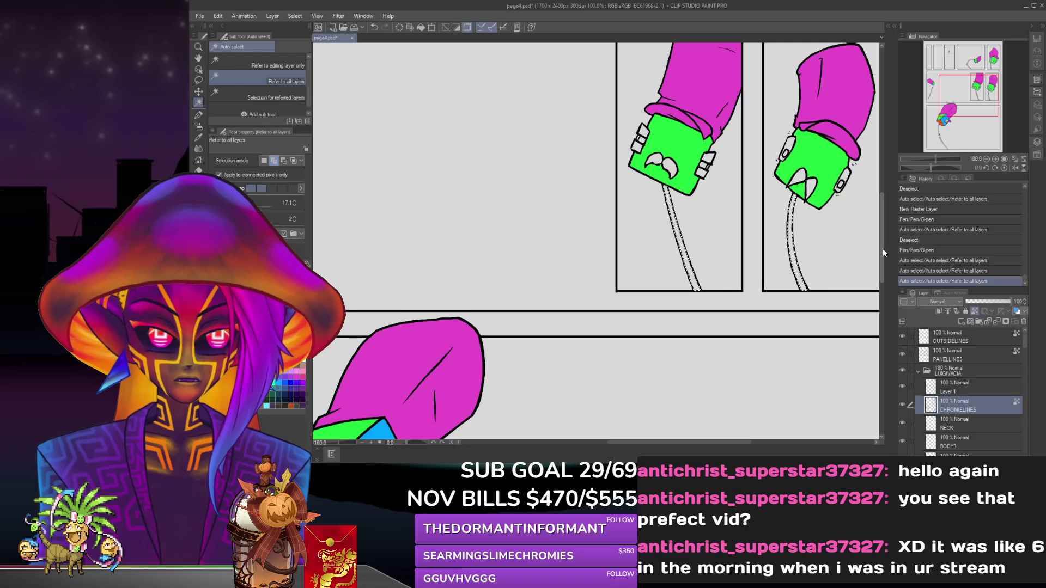
Make the NECK layer active and add the neck in the last top-row panel to the selection.
drag(882, 238, 884, 195)
click(986, 417)
click(810, 186)
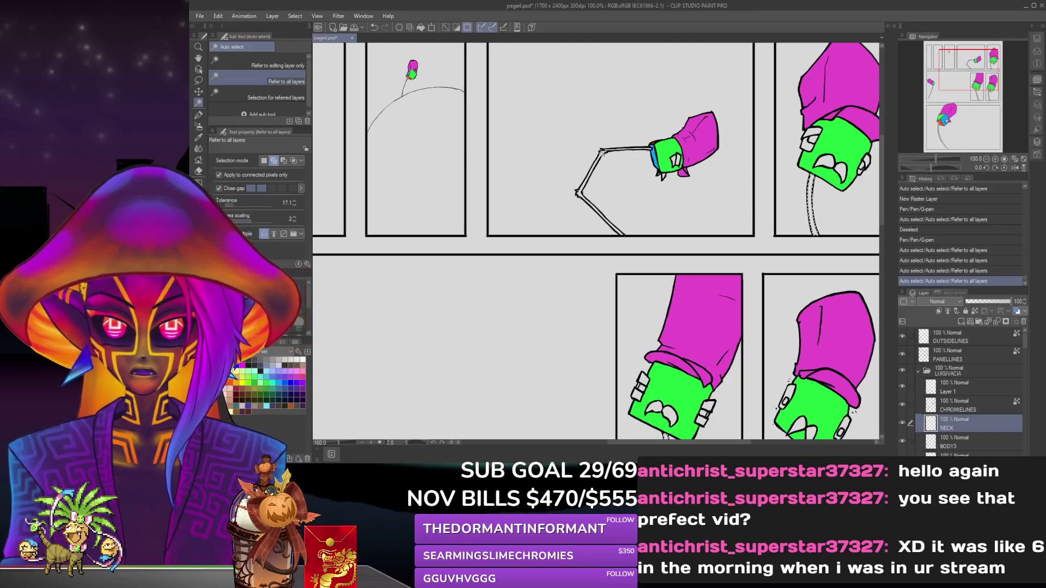
Auto select the segments and middle joint of the bent neck in the wide top-row panel.
click(602, 154)
click(578, 193)
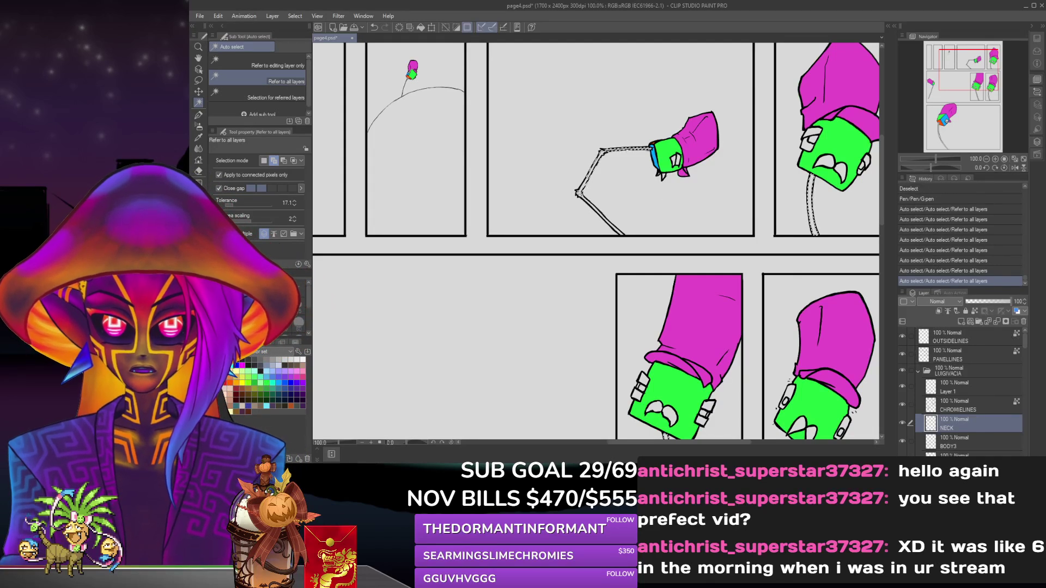
scroll(573, 202, up, 5)
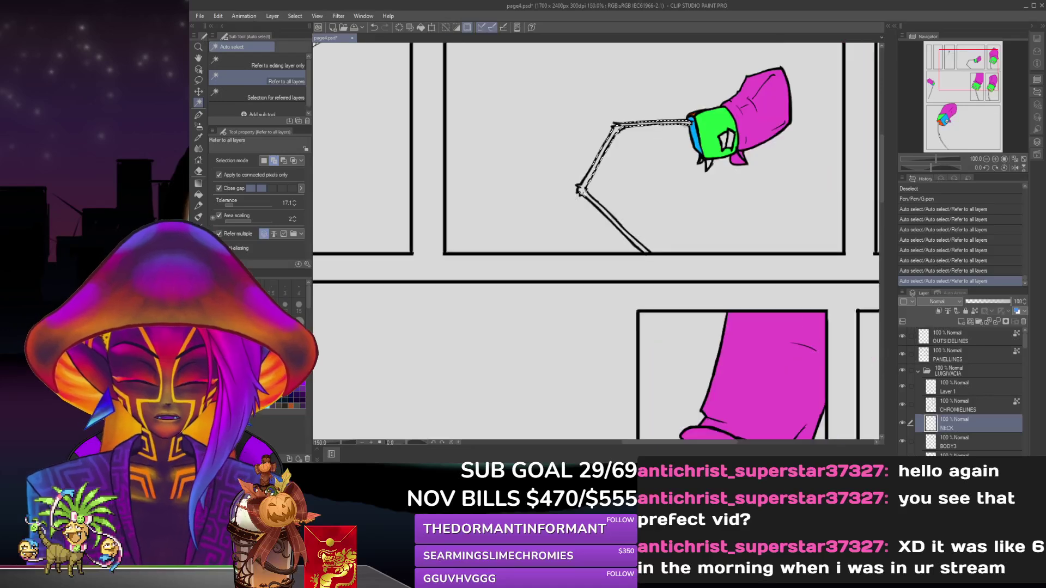
click(589, 188)
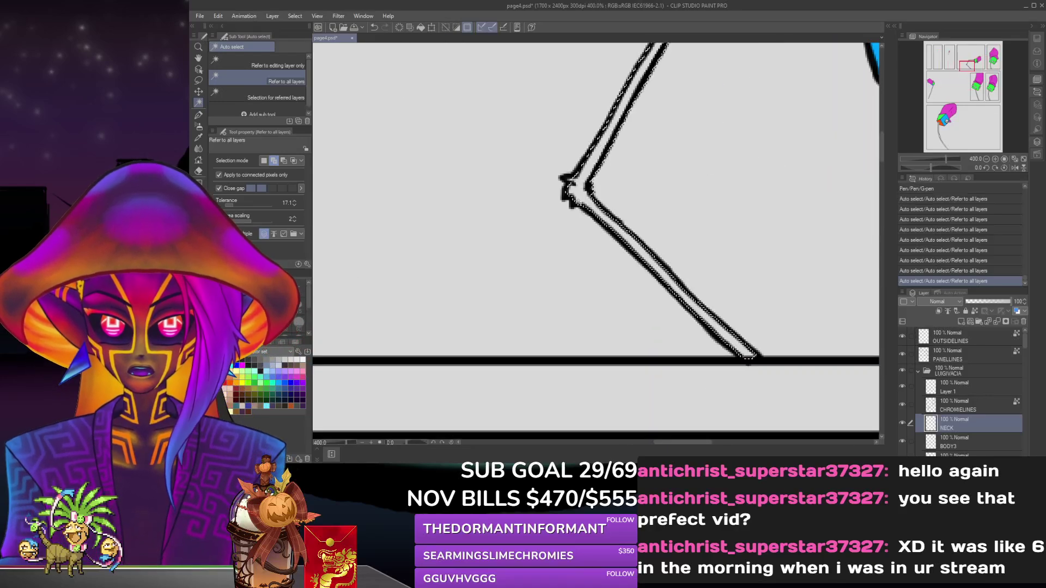
Lasso the missed areas at the bent neck's outer joint and its lower end on the panel border into the selection.
scroll(572, 185, up, 2)
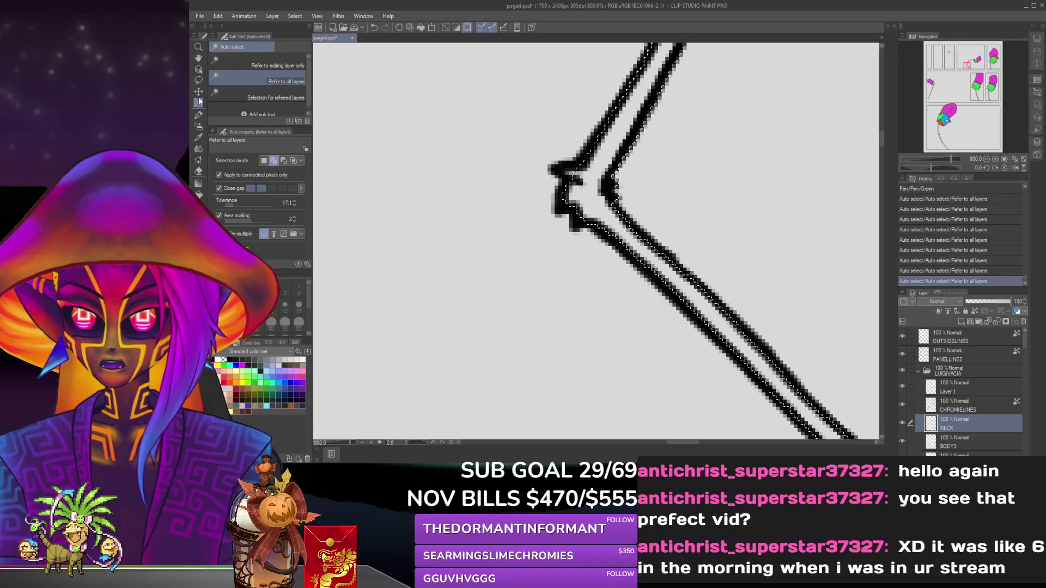
key(m)
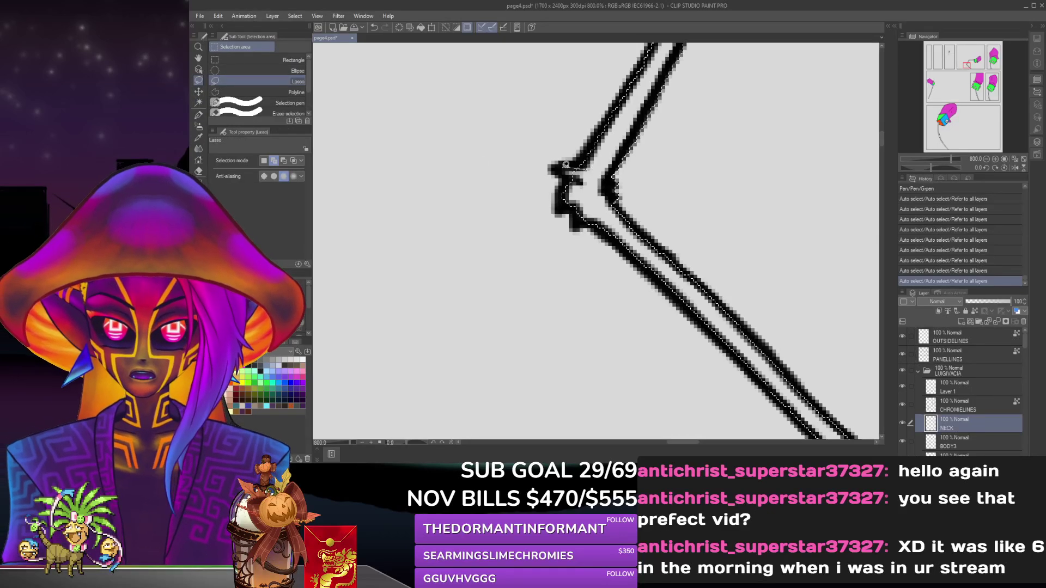
drag(563, 165, 617, 254)
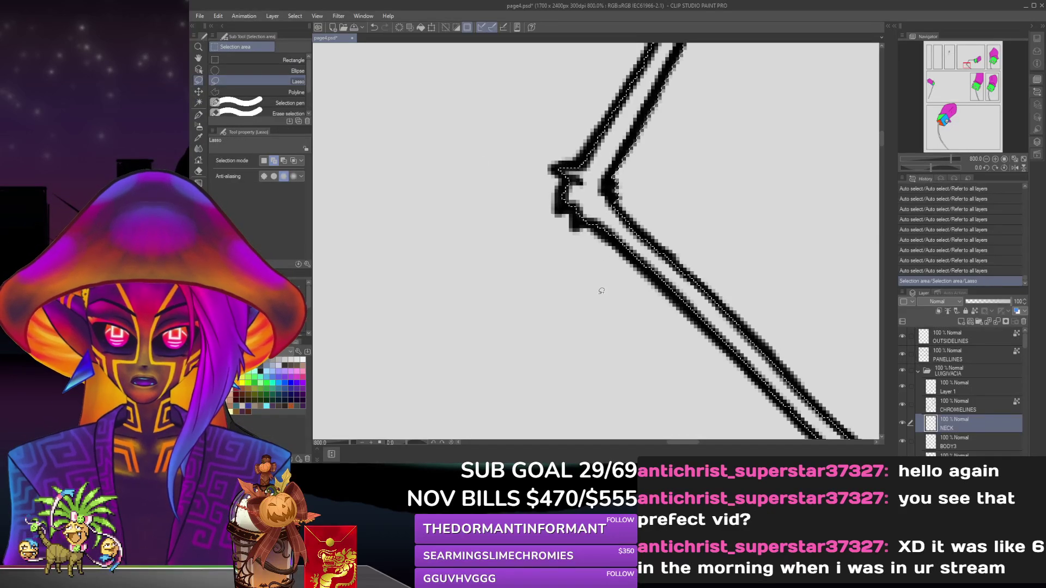
scroll(617, 316, down, 2)
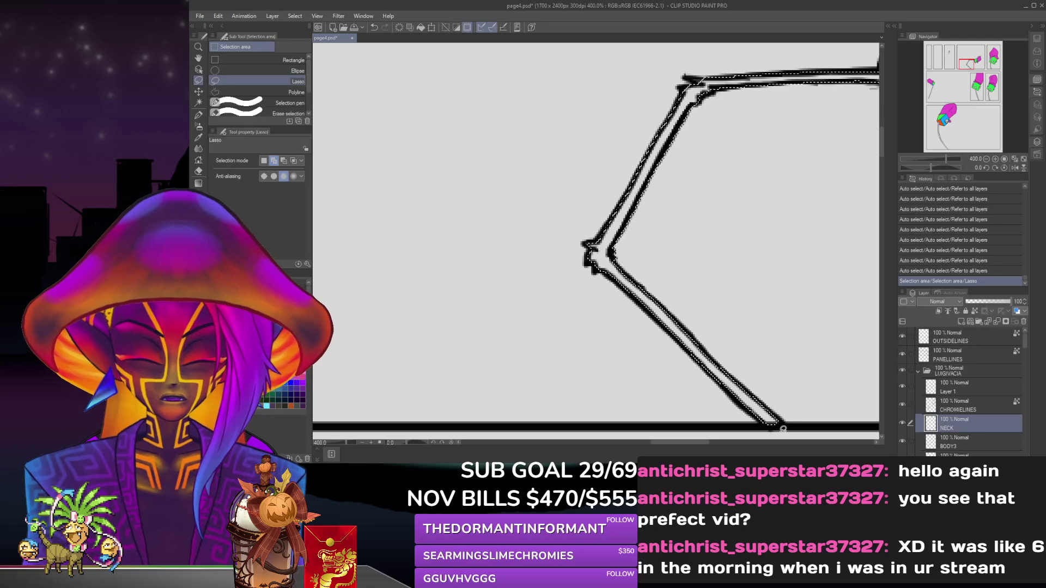
scroll(782, 423, up, 2)
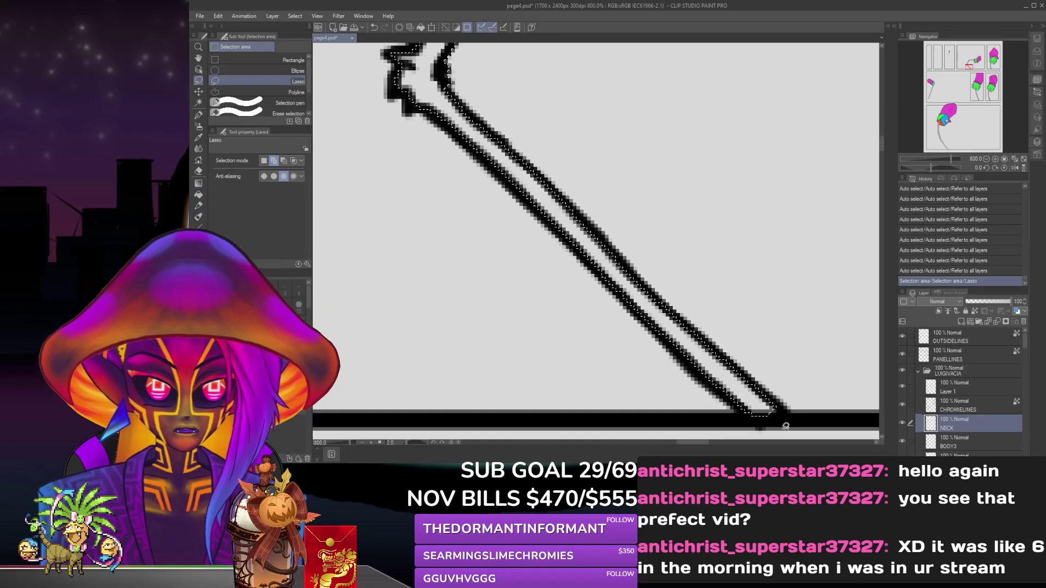
mouse_move(758, 380)
mouse_down()
mouse_move(759, 396)
mouse_move(742, 401)
mouse_up()
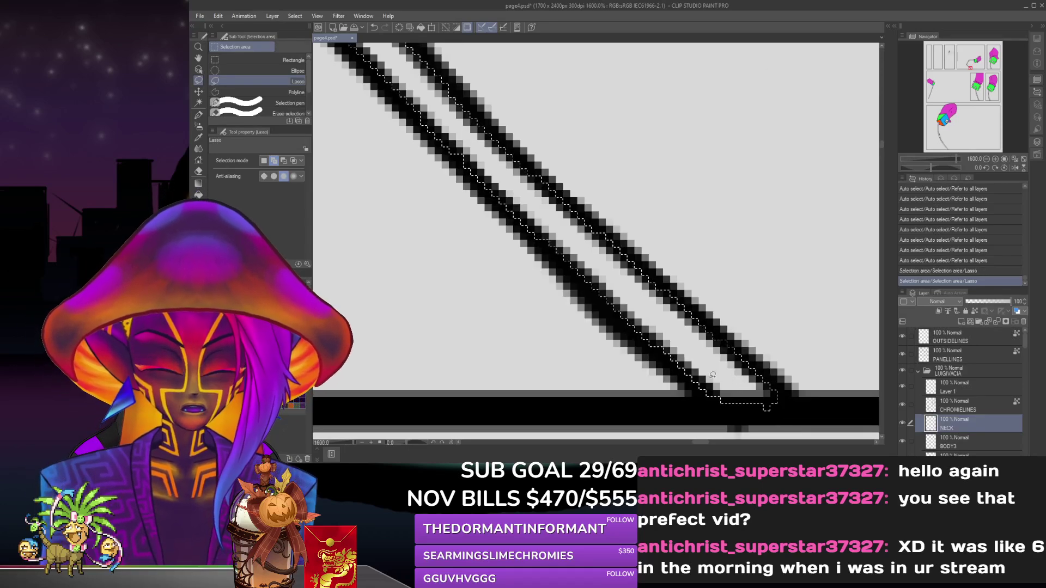
Lasso the upper end of the tiny figure's neck in the third top-row panel into the selection.
scroll(712, 374, down, 1)
scroll(712, 375, down, 2)
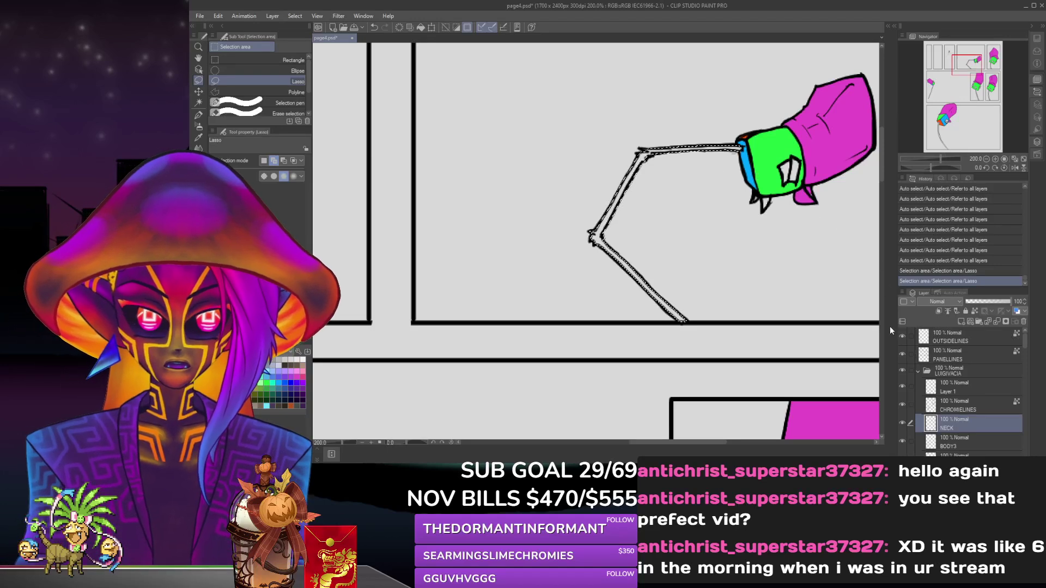
scroll(881, 165, up, 5)
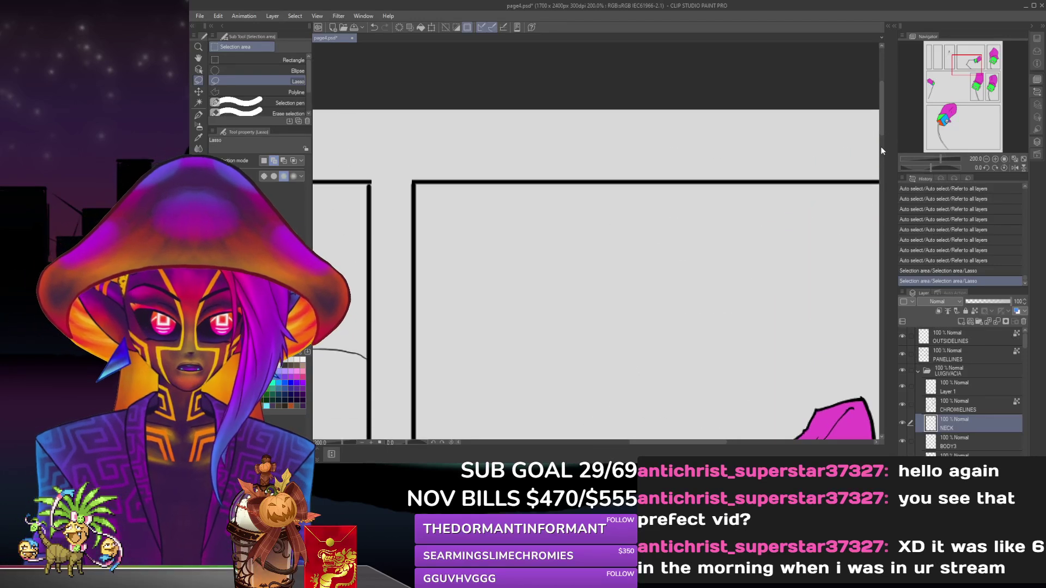
drag(679, 443, 592, 445)
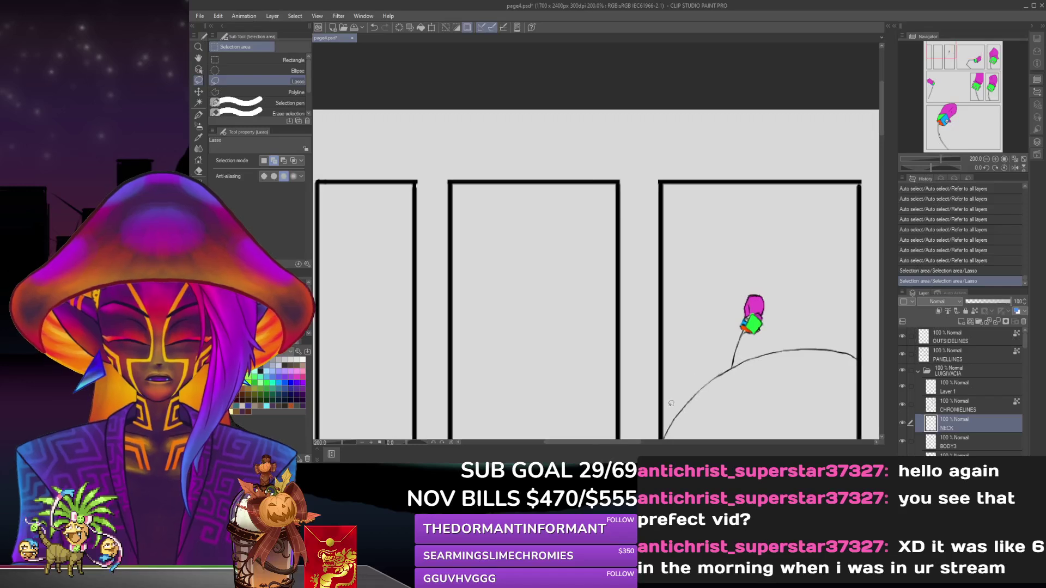
scroll(759, 355, up, 6)
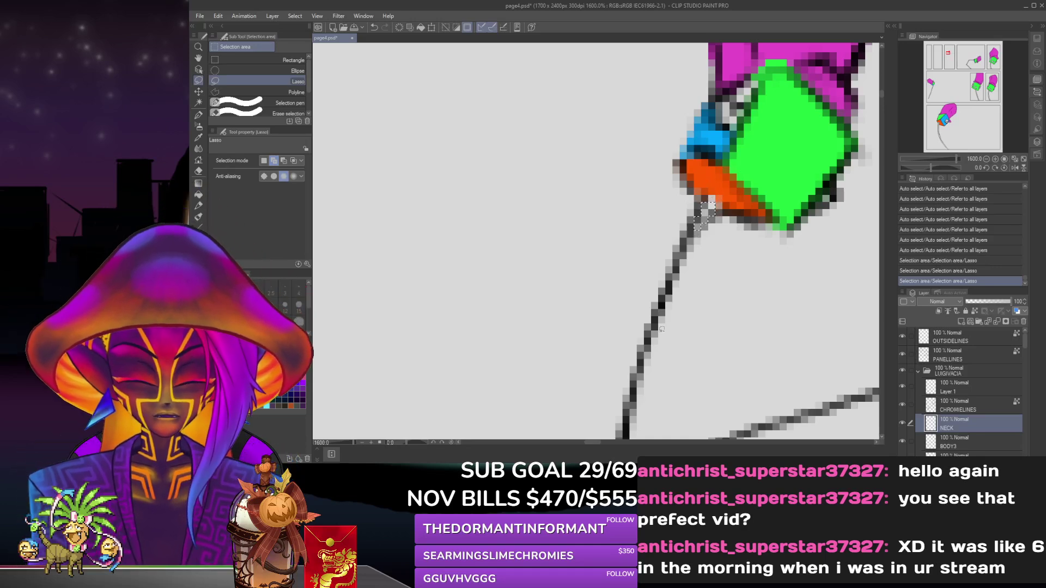
Lasso the missed corner at the neck's lower end on the border of the last top-row panel into the selection.
scroll(661, 330, down, 6)
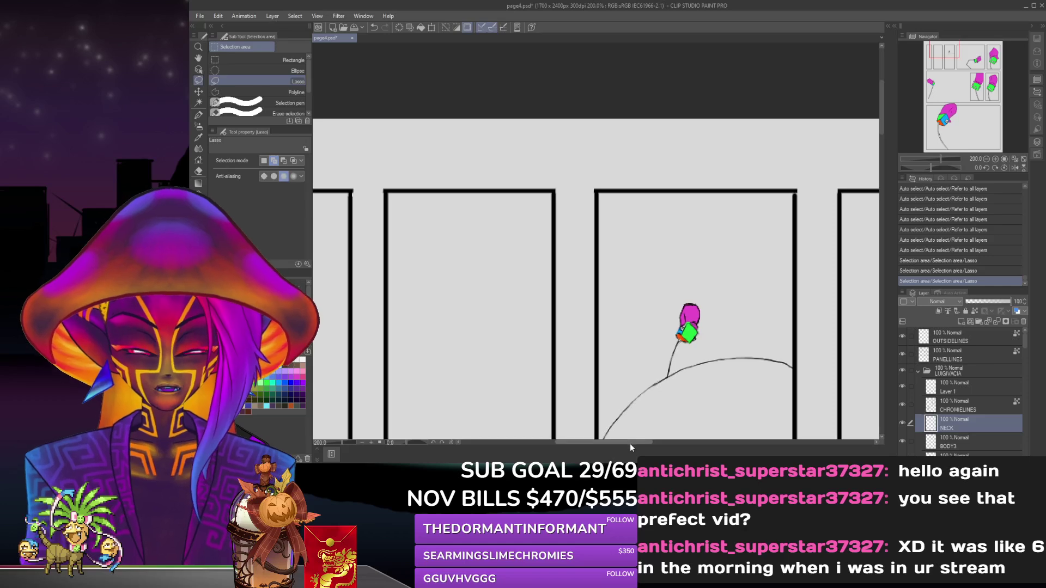
scroll(645, 436, up, 5)
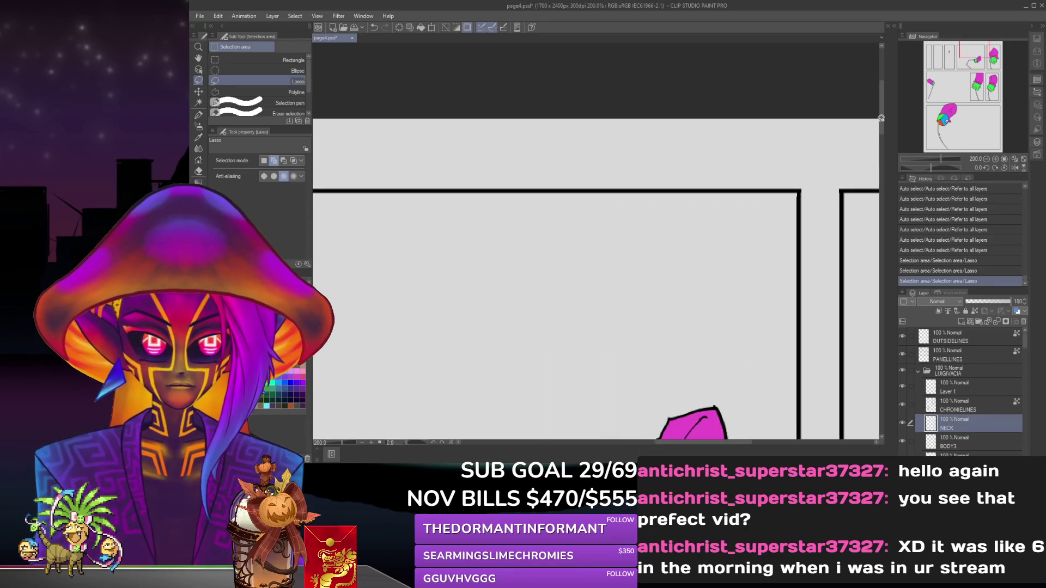
drag(881, 119, 884, 187)
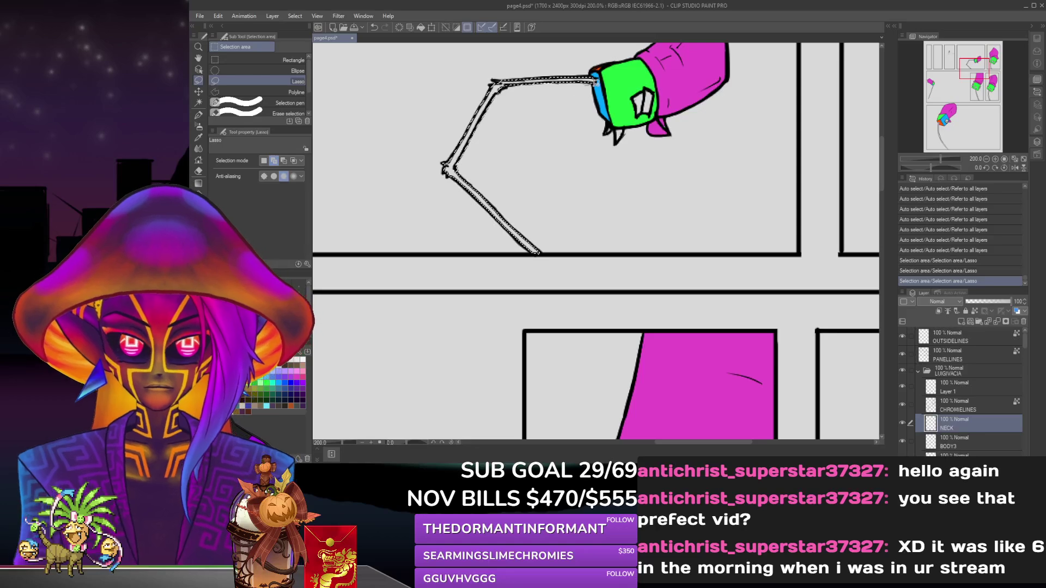
scroll(591, 74, up, 5)
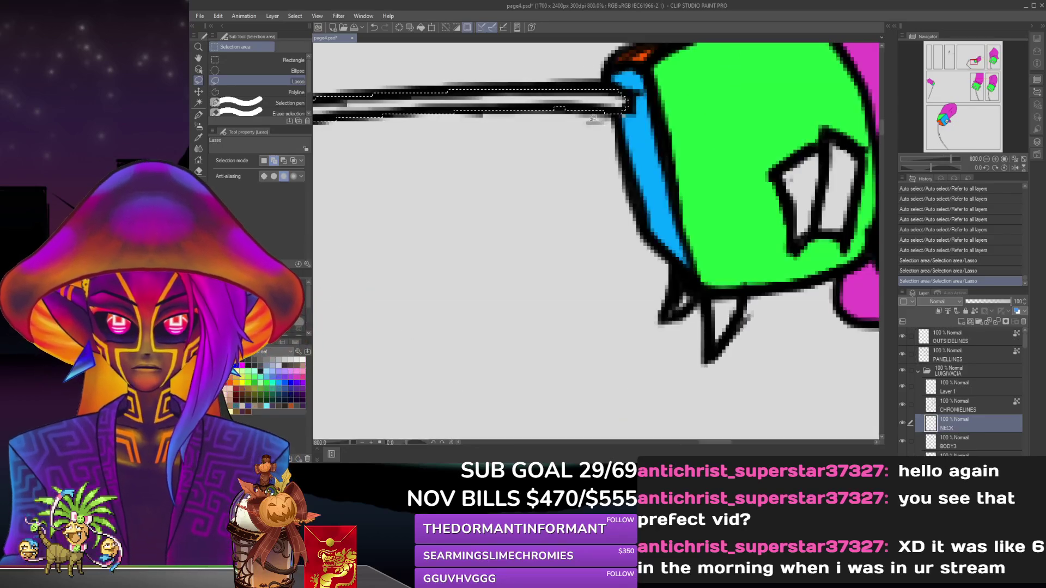
scroll(592, 119, down, 5)
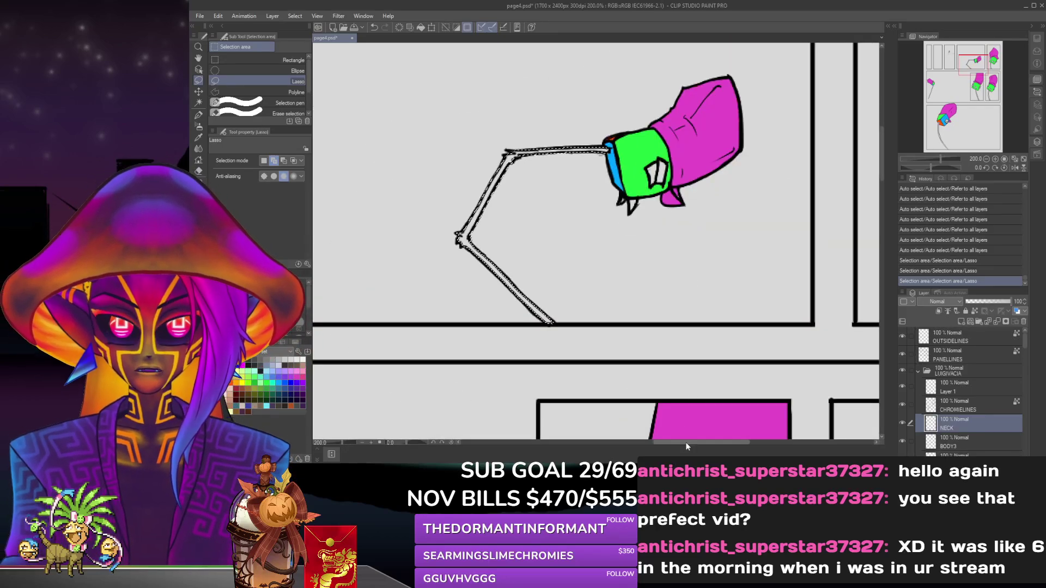
drag(688, 443, 736, 431)
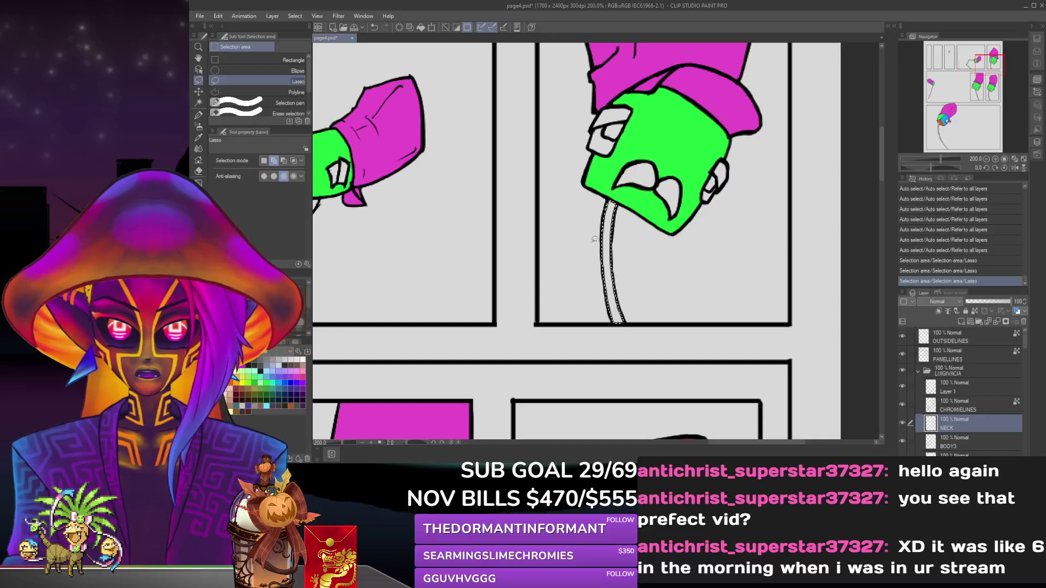
scroll(603, 339, up, 2)
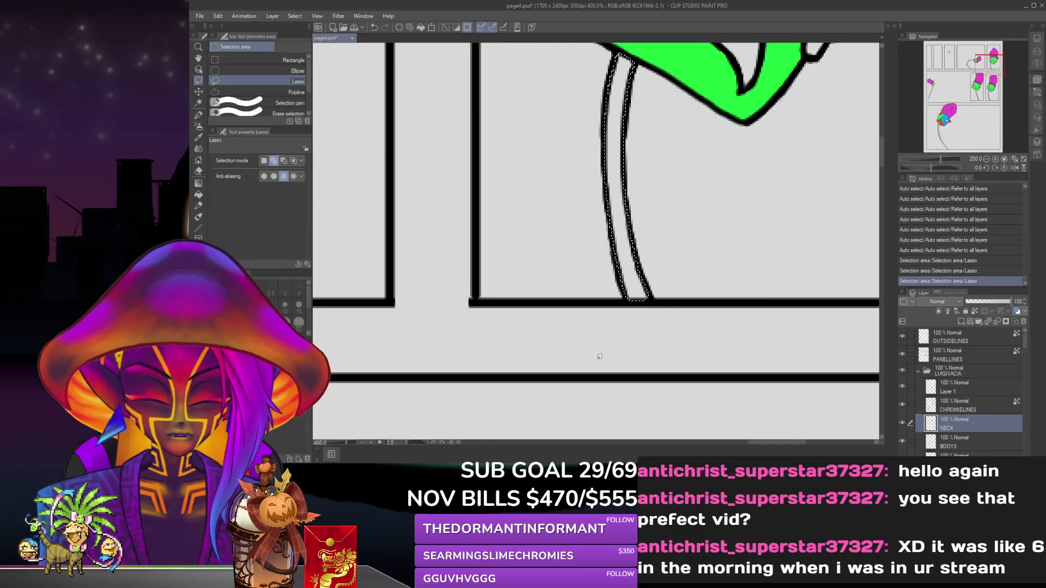
scroll(620, 352, up, 2)
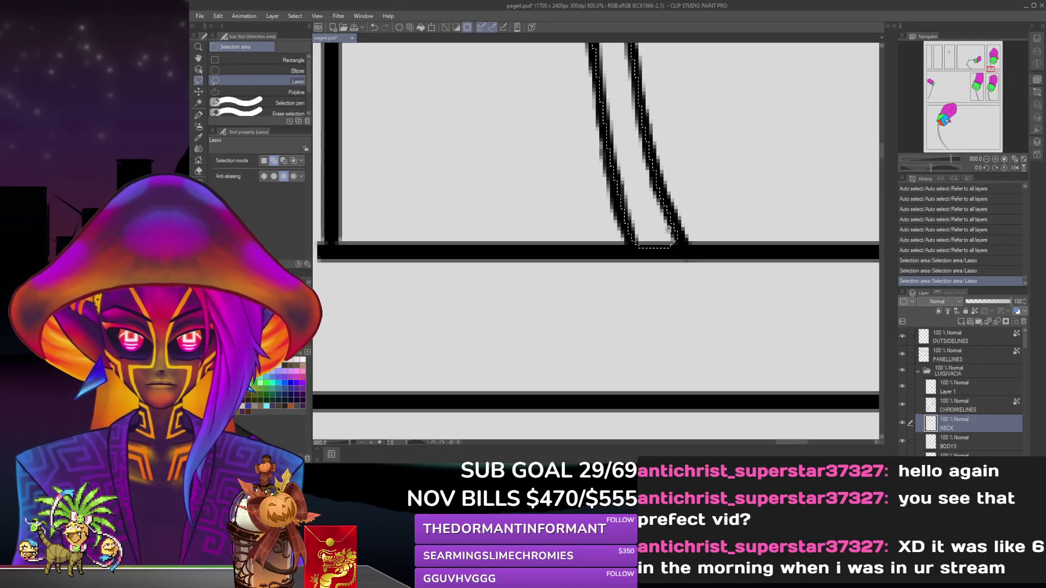
mouse_move(668, 229)
mouse_down()
mouse_move(685, 246)
mouse_move(671, 235)
mouse_up()
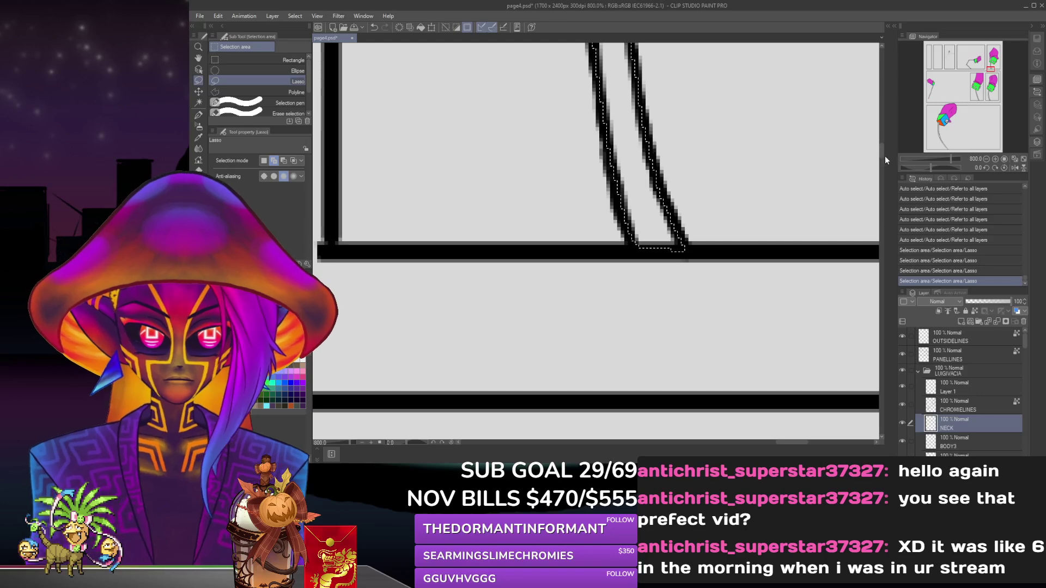
Lasso the missed corner under the head into the neck selection in the left of the two small middle-row panels.
drag(885, 156, 884, 258)
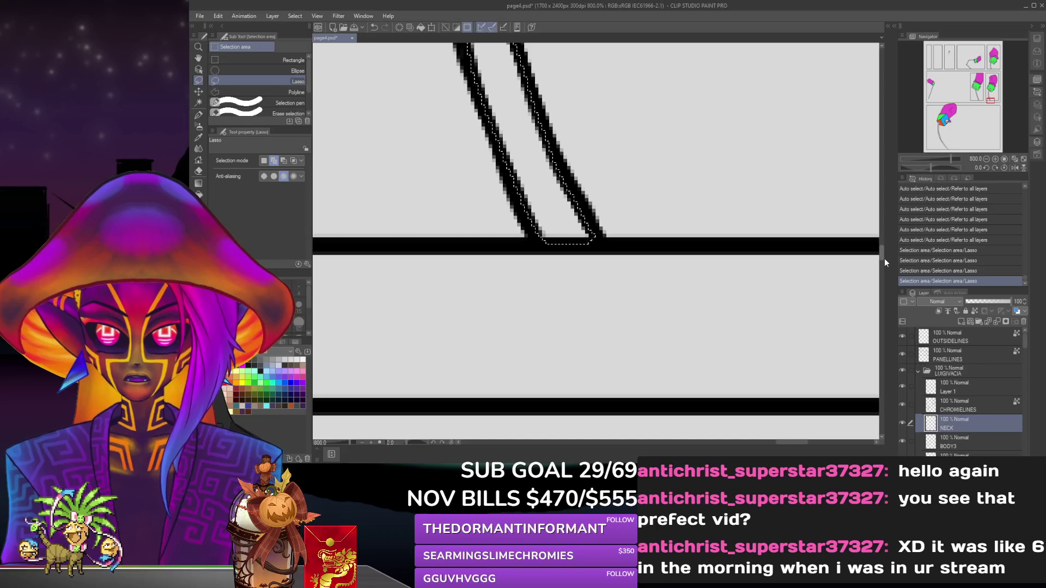
drag(786, 445, 731, 446)
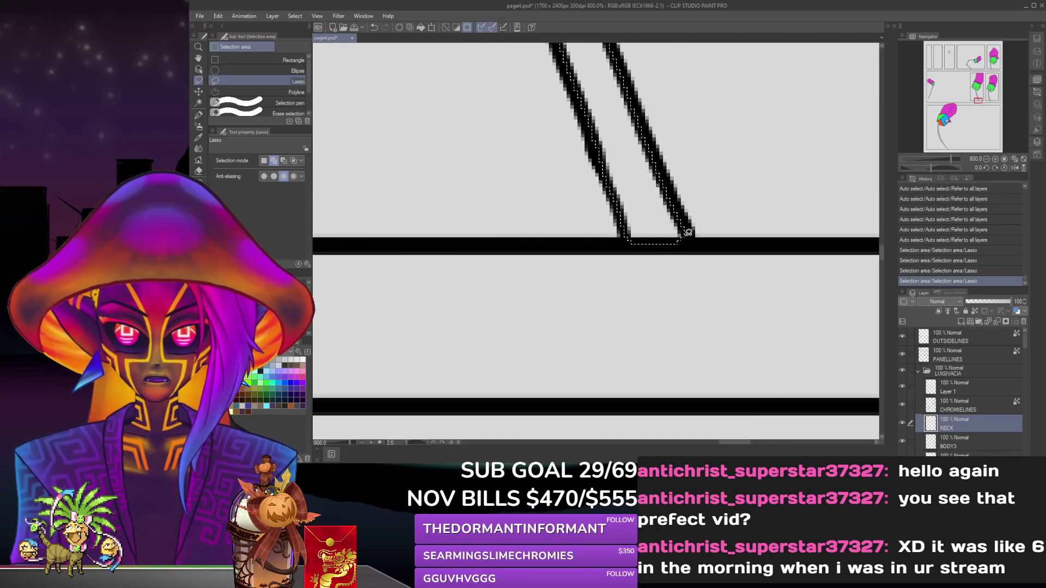
drag(883, 252, 883, 214)
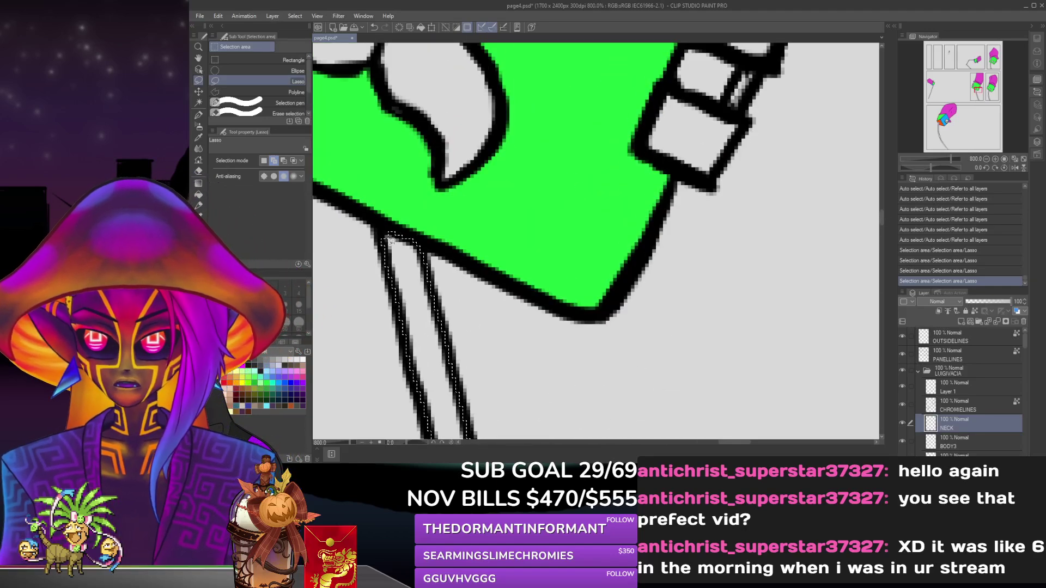
mouse_move(386, 217)
mouse_down()
mouse_move(377, 228)
mouse_move(392, 240)
mouse_up()
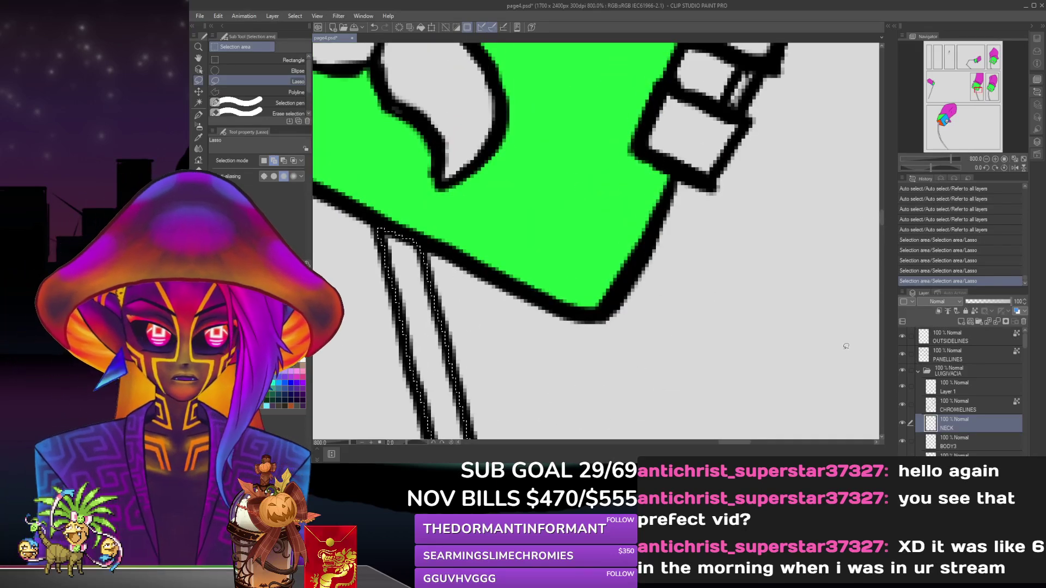
Lasso the missed upper end of the leftmost middle-row figure's neck, below the blue face of its head, into the selection.
drag(737, 443, 511, 450)
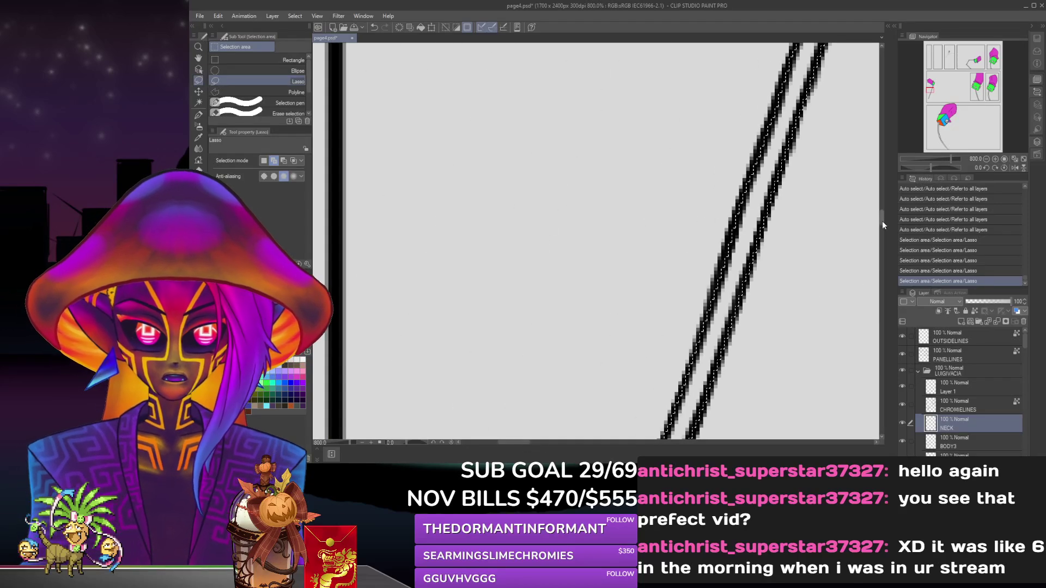
drag(882, 222, 884, 201)
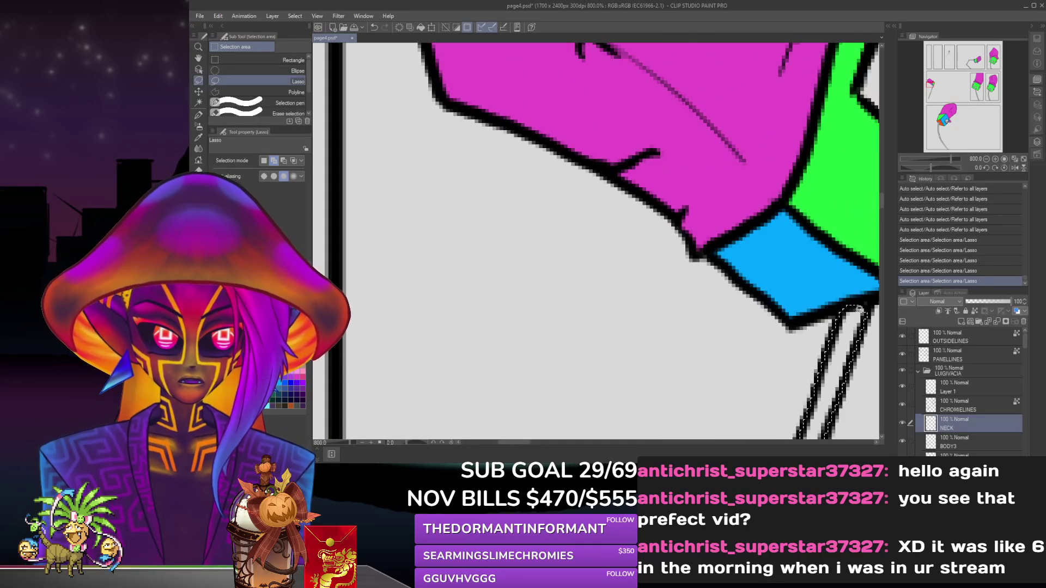
mouse_move(856, 309)
mouse_down()
mouse_move(869, 297)
mouse_move(873, 316)
mouse_move(858, 335)
mouse_up()
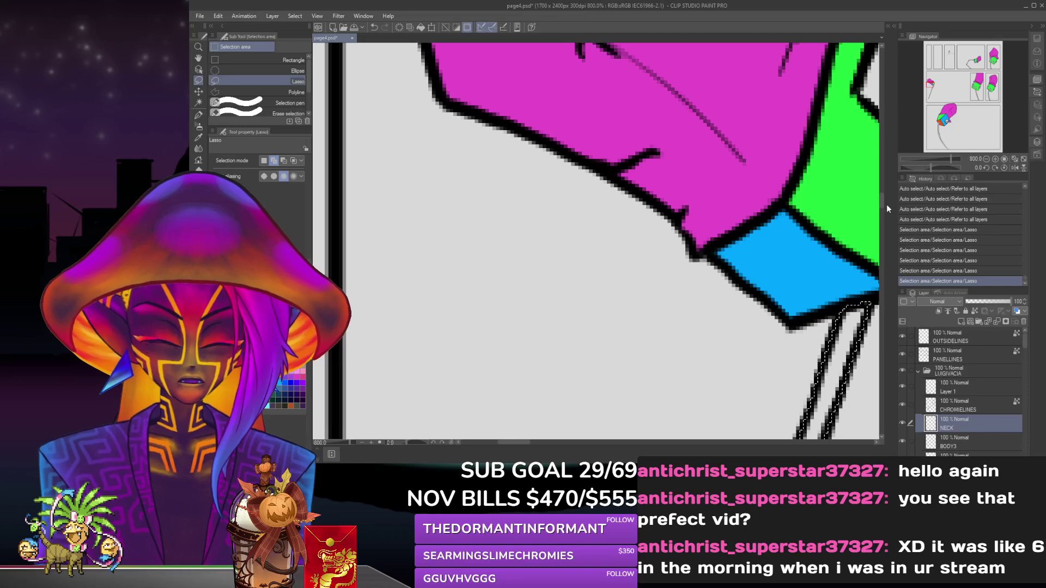
drag(881, 201, 882, 250)
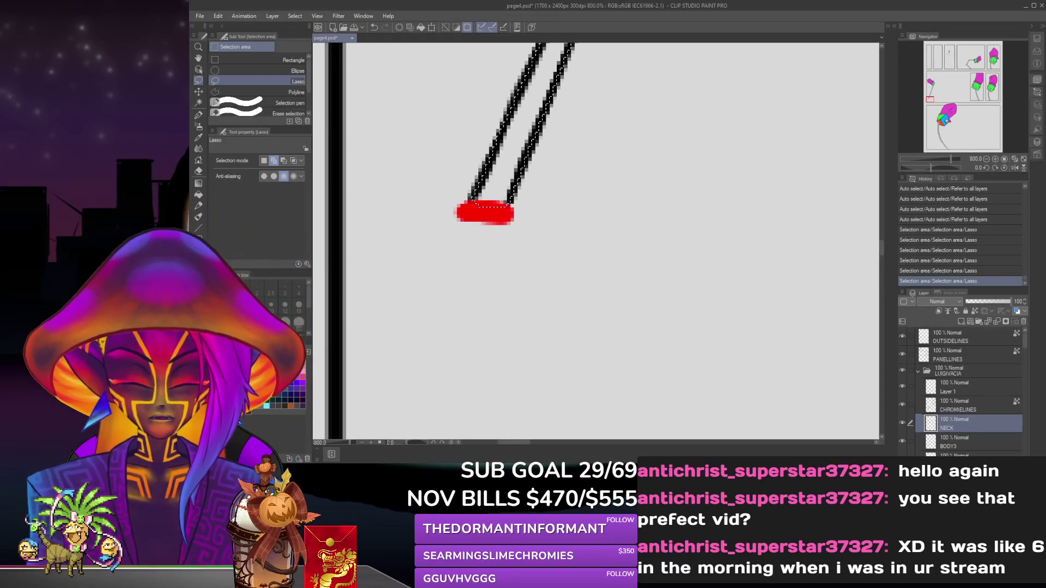
Auto select the long curved neck in the large bottom panel, referring to all layers, to add it to the selection.
key(ctrl+minus)
key(ctrl+minus)
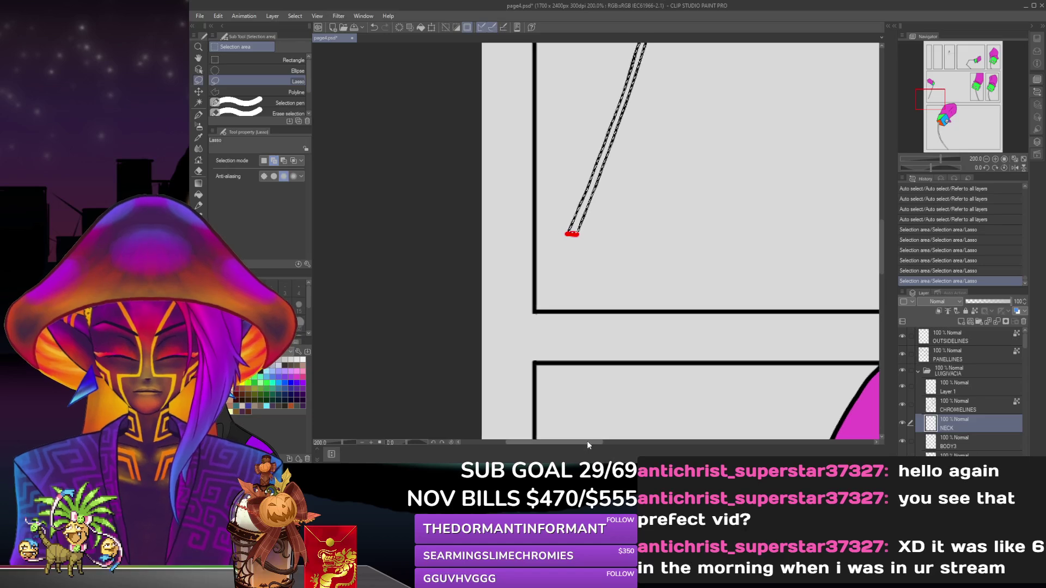
drag(587, 440, 658, 441)
drag(883, 257, 878, 346)
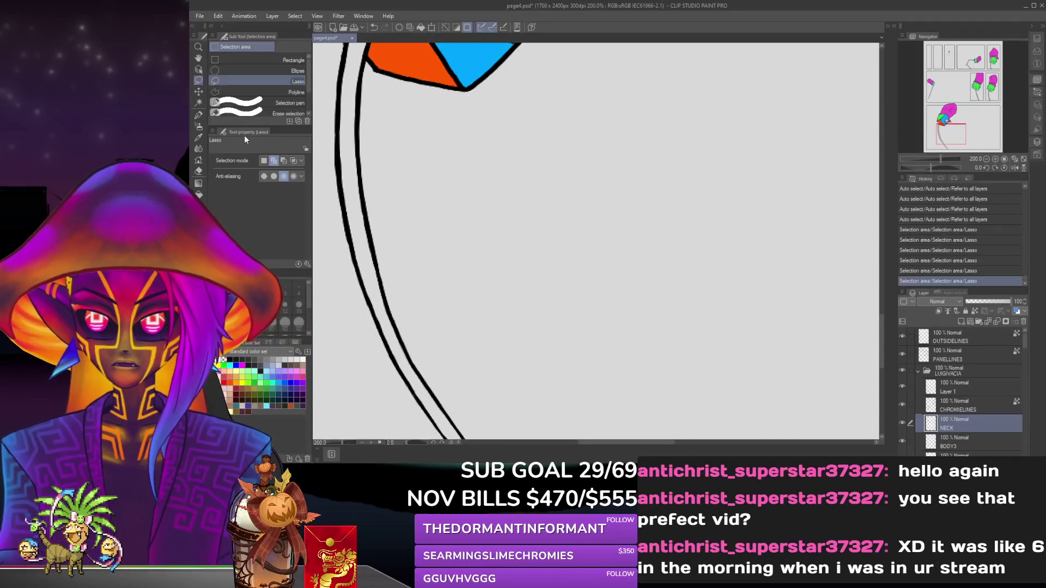
click(199, 102)
click(353, 217)
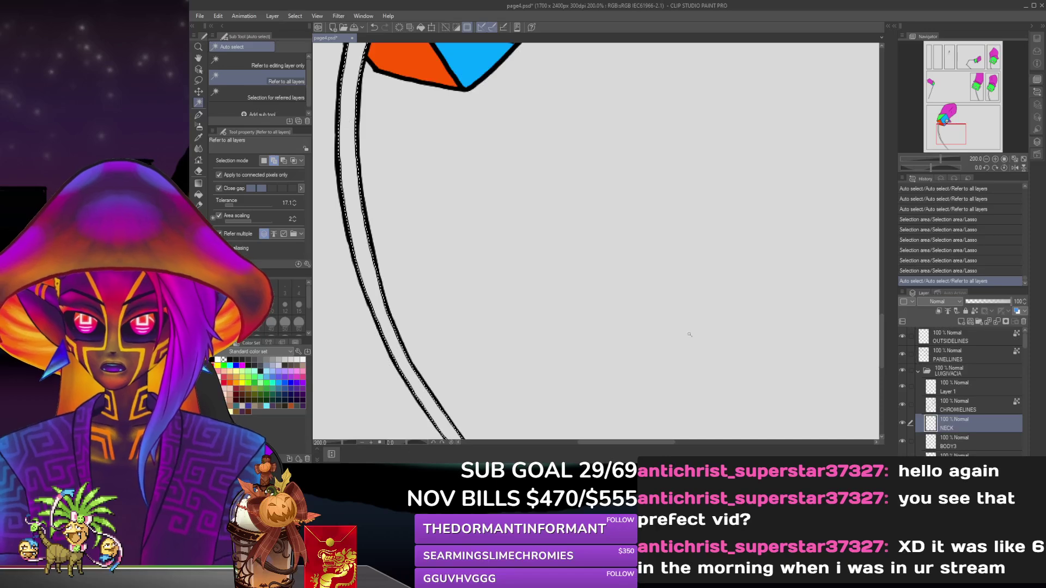
Lasso the missed corner at the long neck's lower end on the bottom panel's border into the selection.
drag(881, 353, 881, 388)
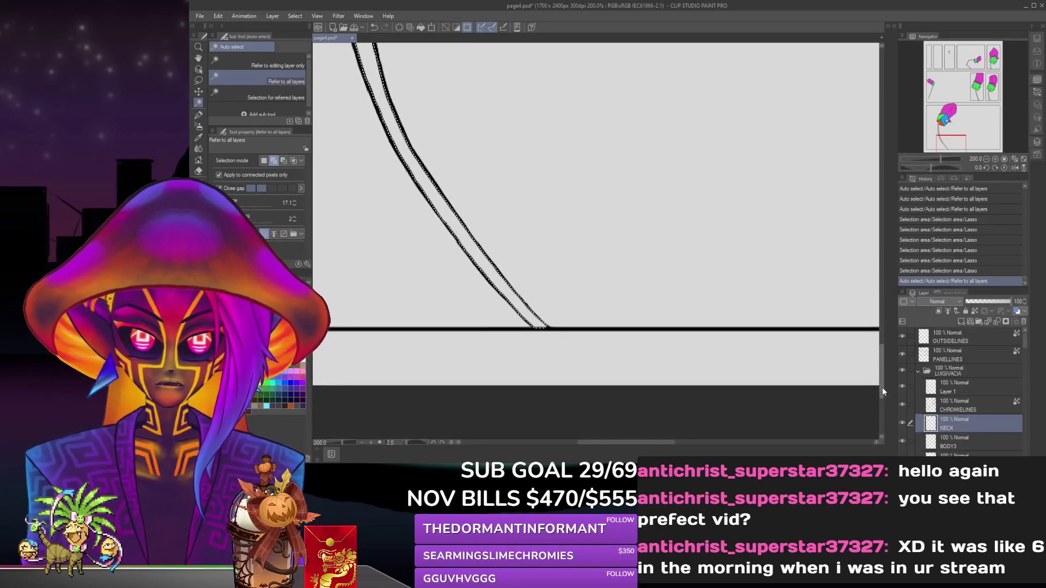
scroll(536, 322, up, 4)
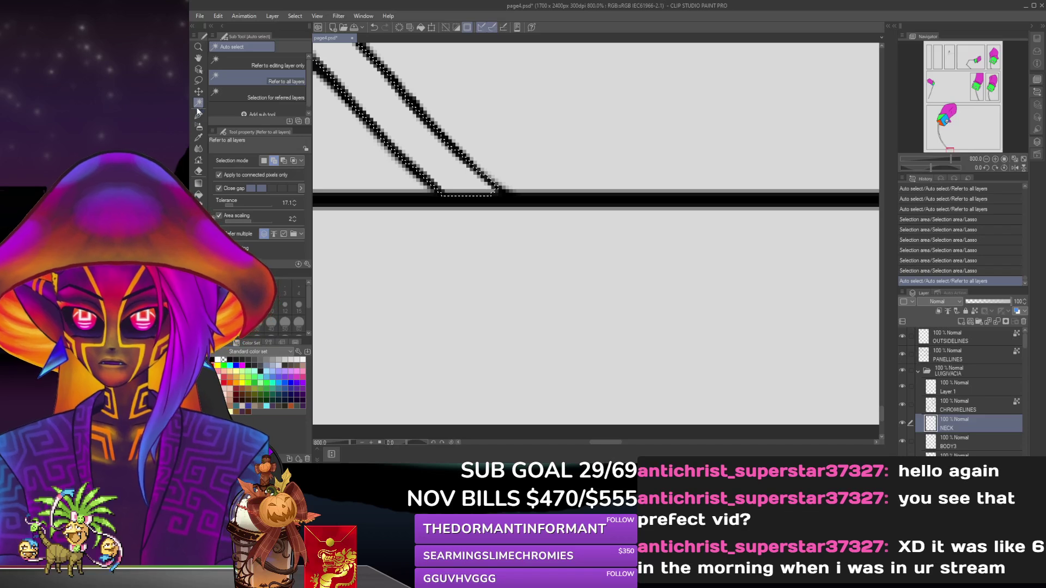
click(198, 80)
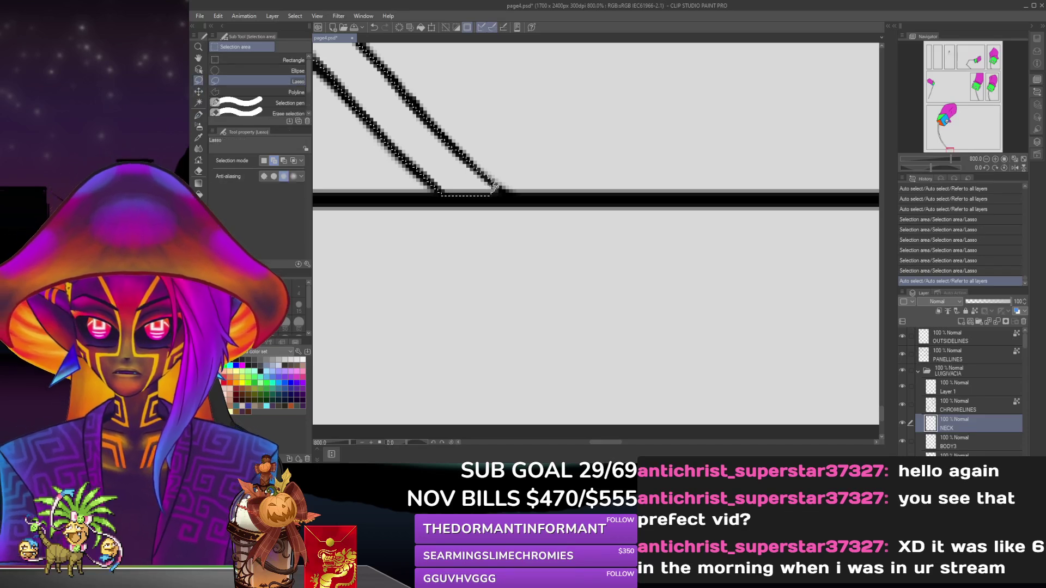
drag(494, 187, 484, 178)
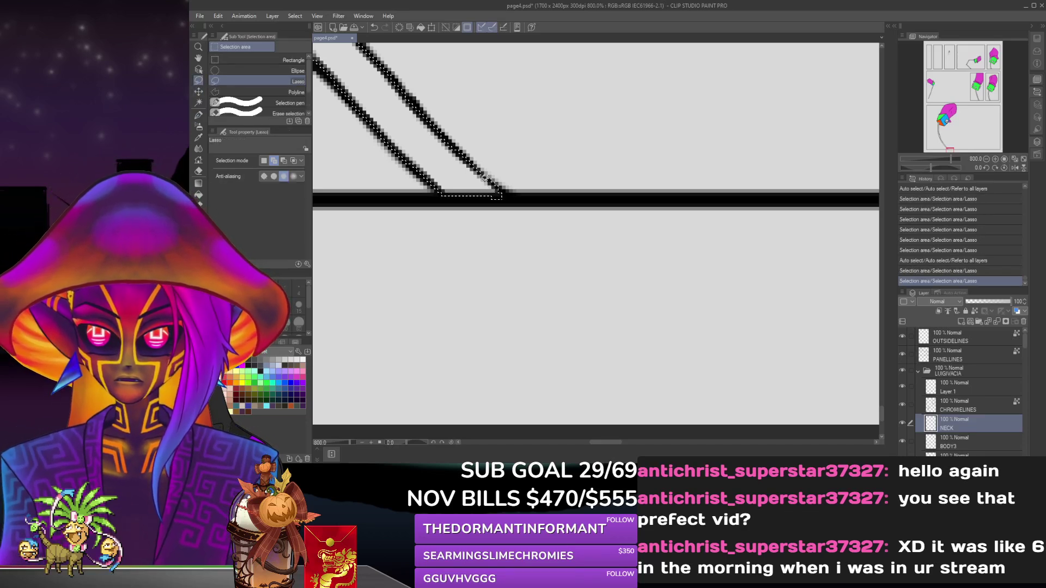
scroll(470, 231, down, 6)
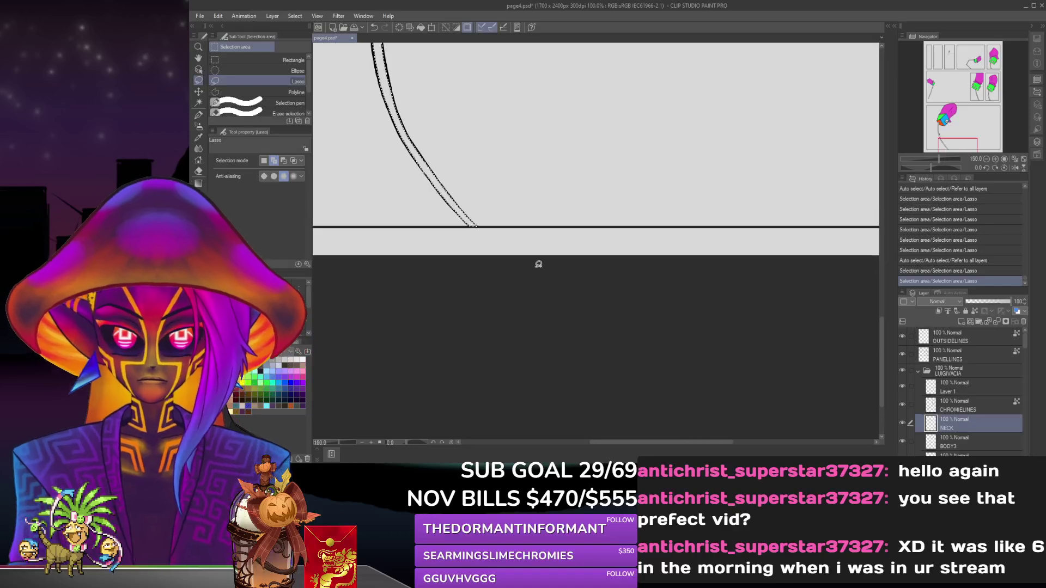
drag(881, 374, 887, 313)
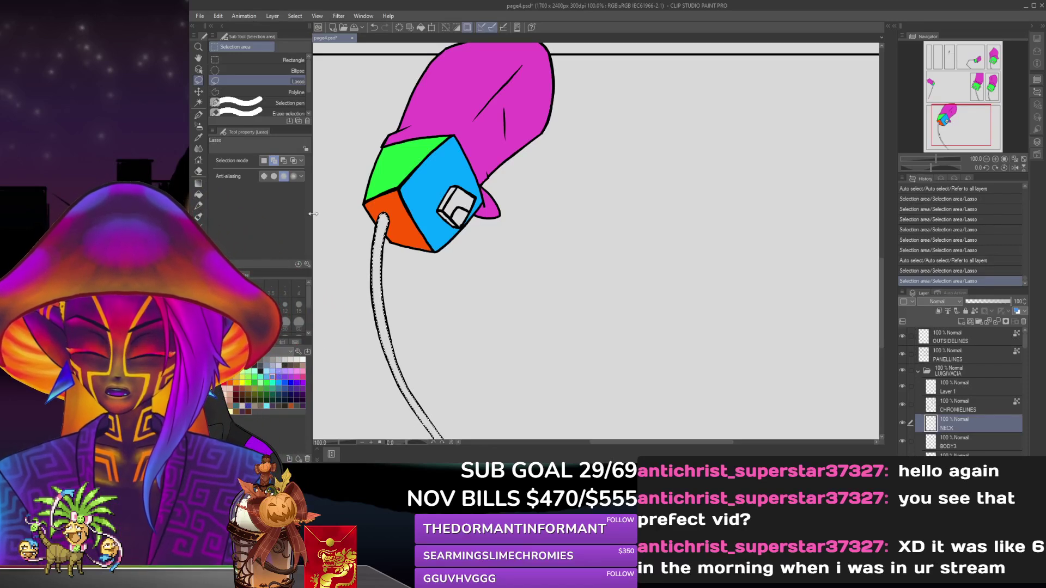
Paint the selected neck of the leftmost middle-row figure purple on the NECK layer, using the G-pen at brush size 150.
click(291, 376)
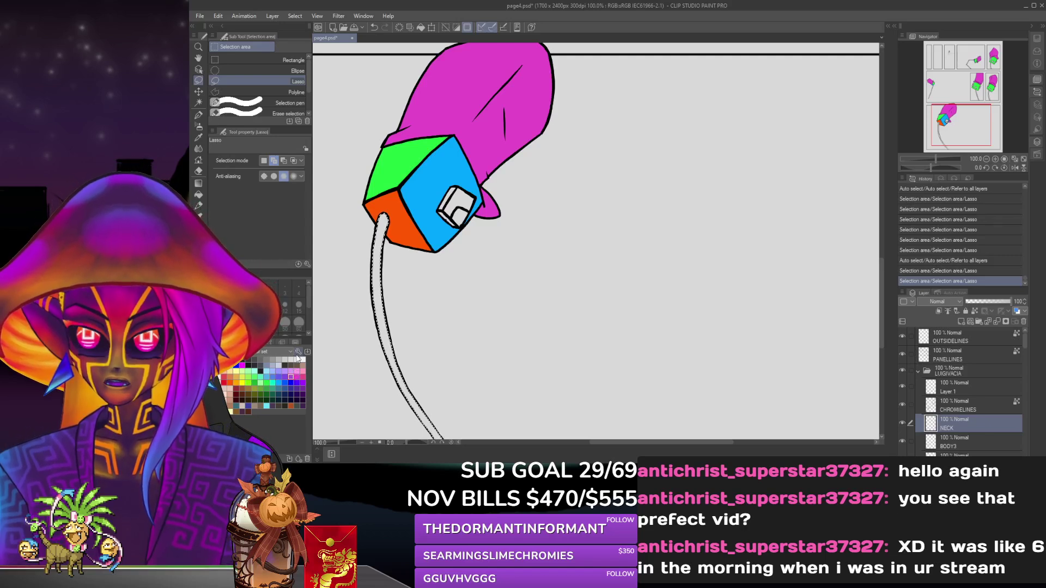
click(198, 115)
key(ctrl+0)
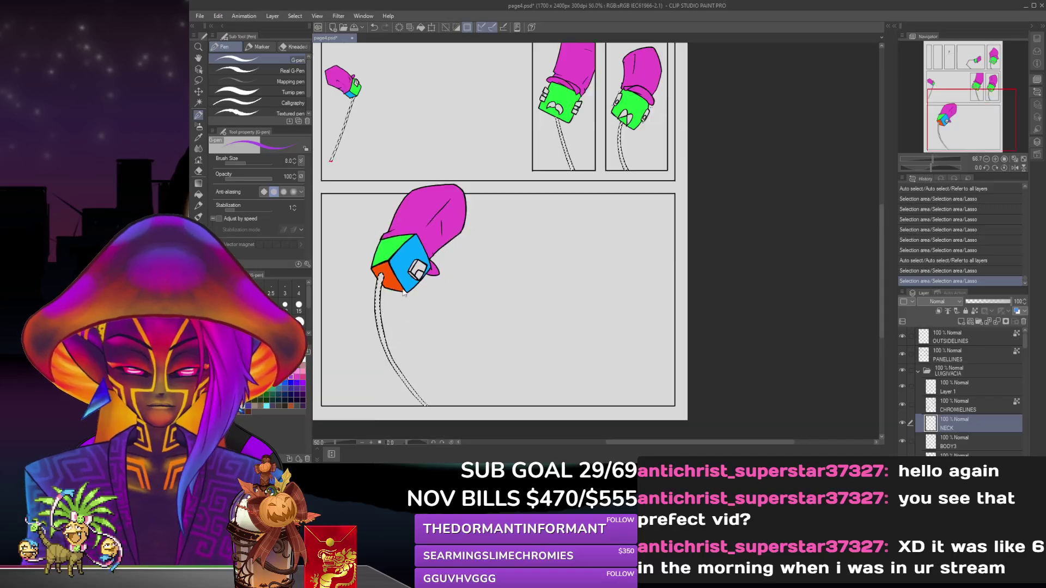
key(bracketright)
key(bracketright)
key(bracketright)
key(bracketright)
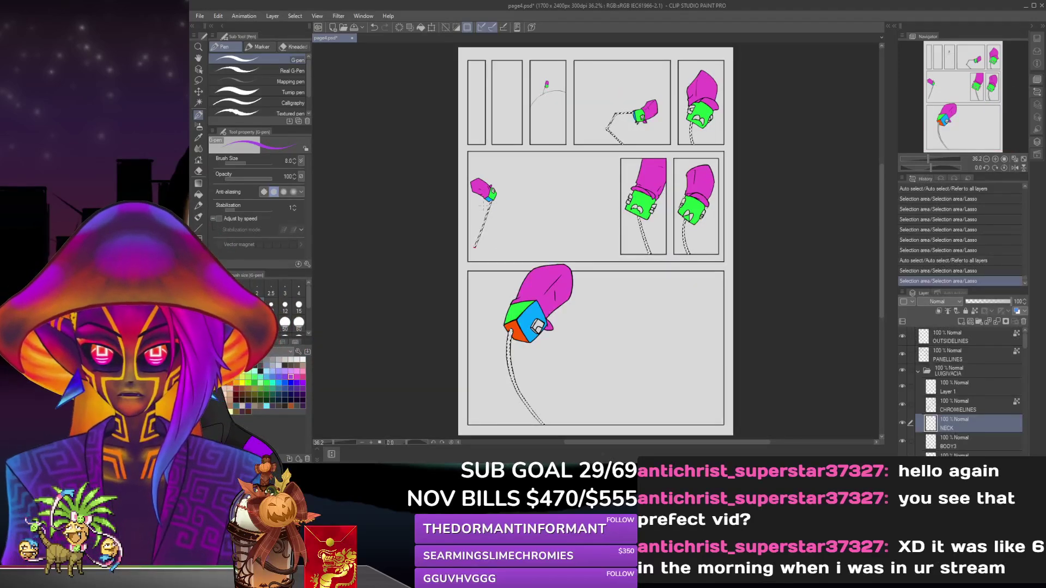
key(bracketright)
key(bracketright)
key(bracketright)
key(bracketright)
key(bracketright)
key(bracketright)
key(bracketright)
key(bracketright)
key(bracketright)
key(bracketright)
key(bracketright)
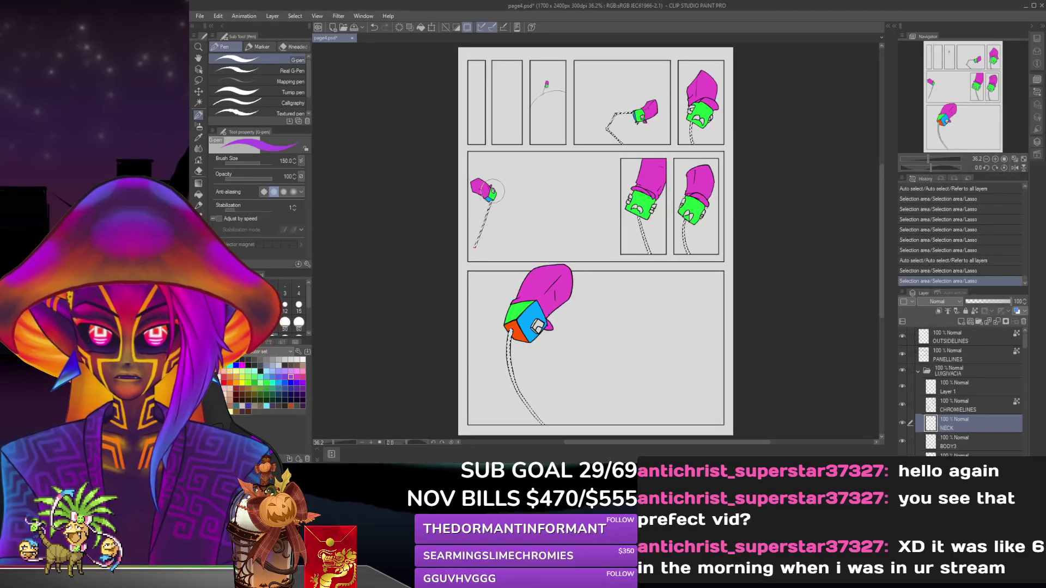
click(495, 196)
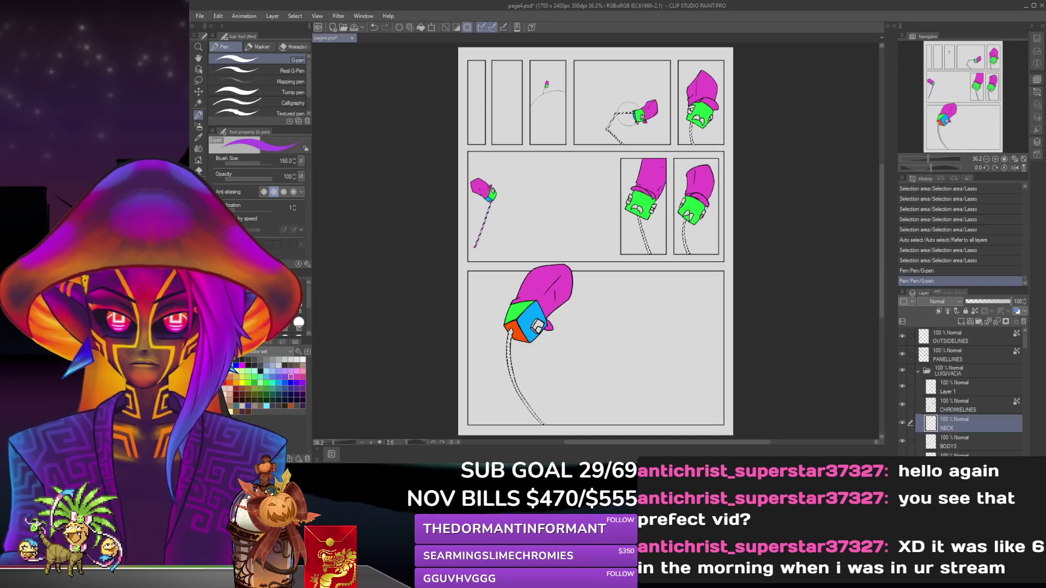
Paint the remaining selected necks in all panels purple on the NECK layer with the G-pen, and clear the selection.
click(610, 128)
click(684, 239)
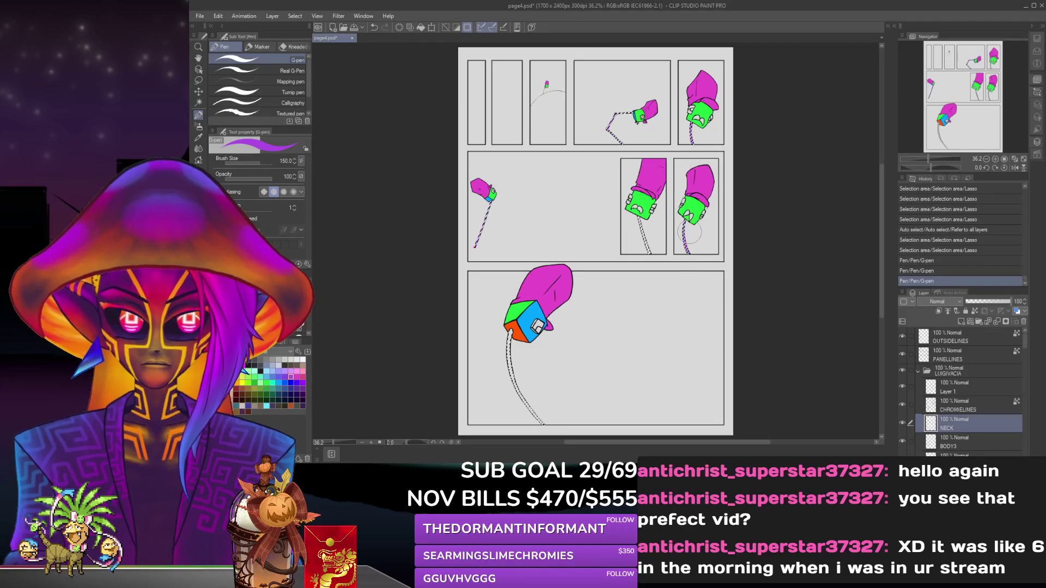
mouse_move(510, 335)
mouse_down()
mouse_move(517, 381)
mouse_move(542, 423)
mouse_up()
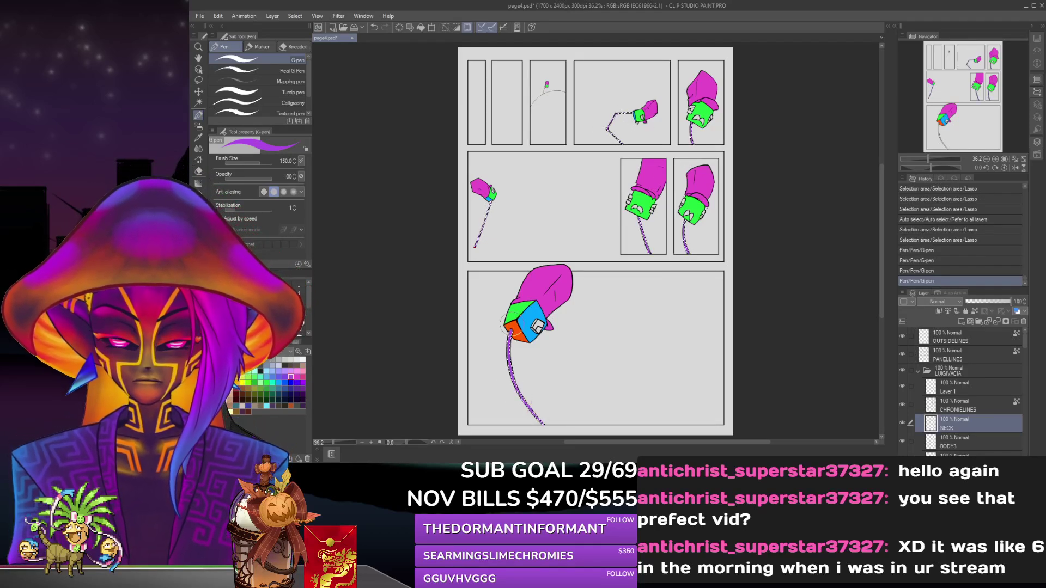
key(ctrl+d)
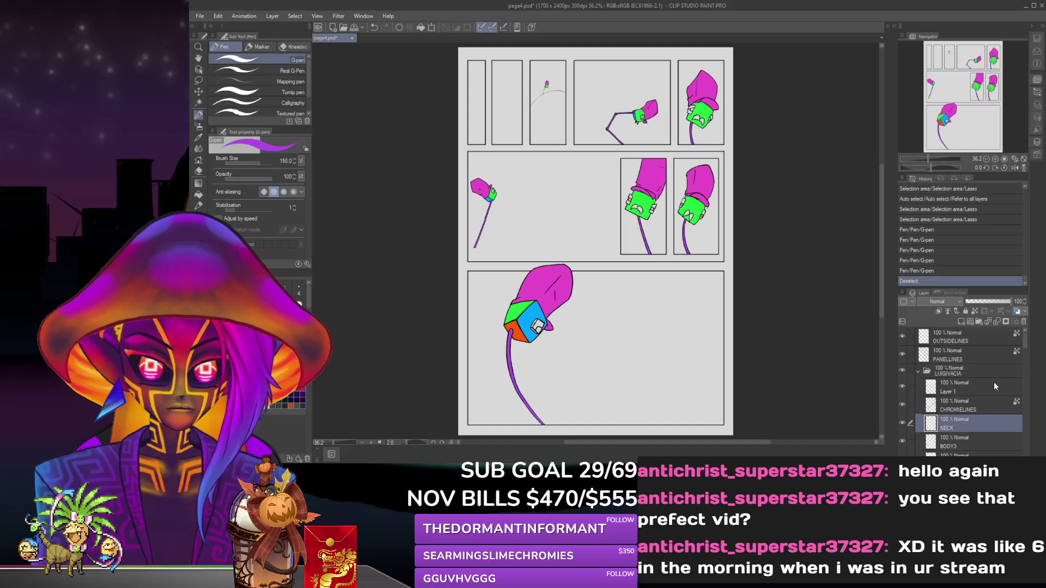
Restore the mistakenly deleted NECK layer and delete the unused Layer 1 above CHROMIELINES instead.
key(Delete)
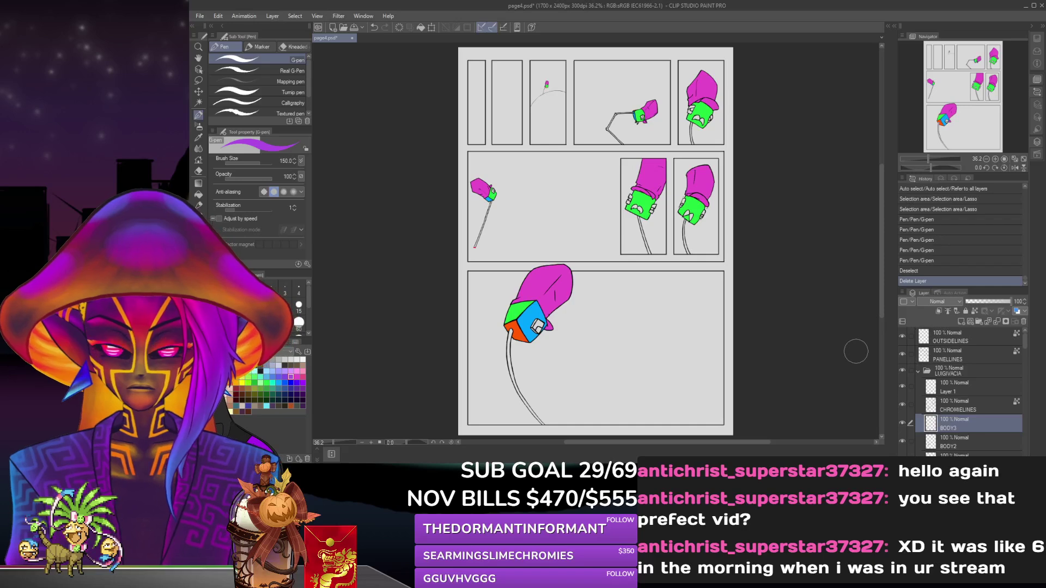
key(ctrl+z)
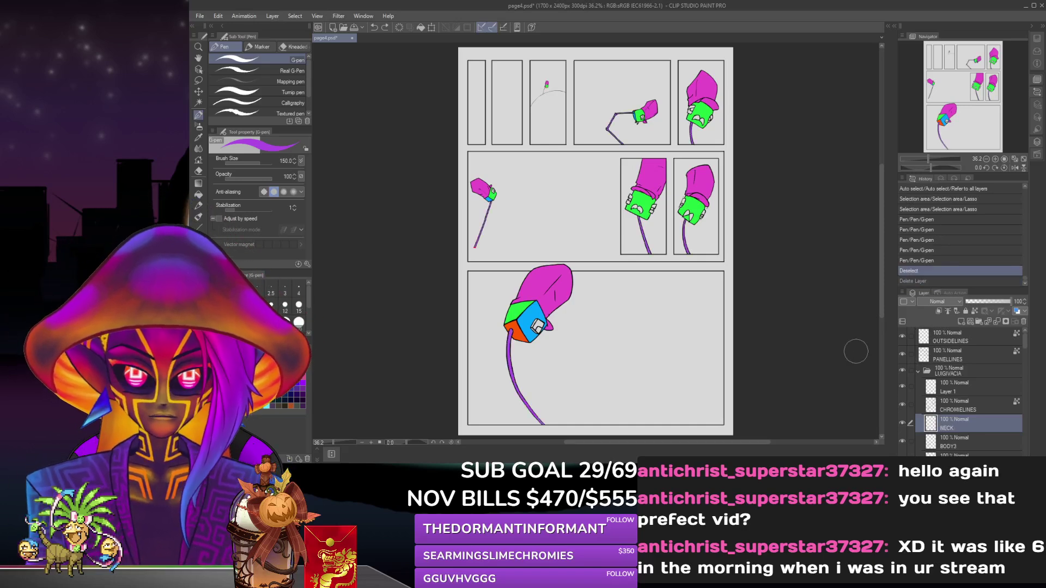
click(968, 392)
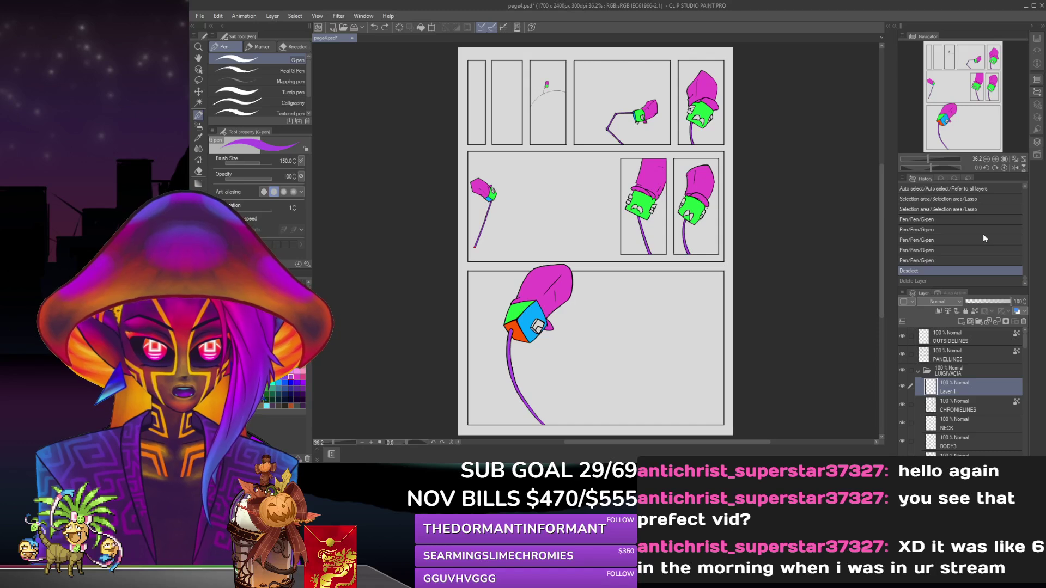
key(Delete)
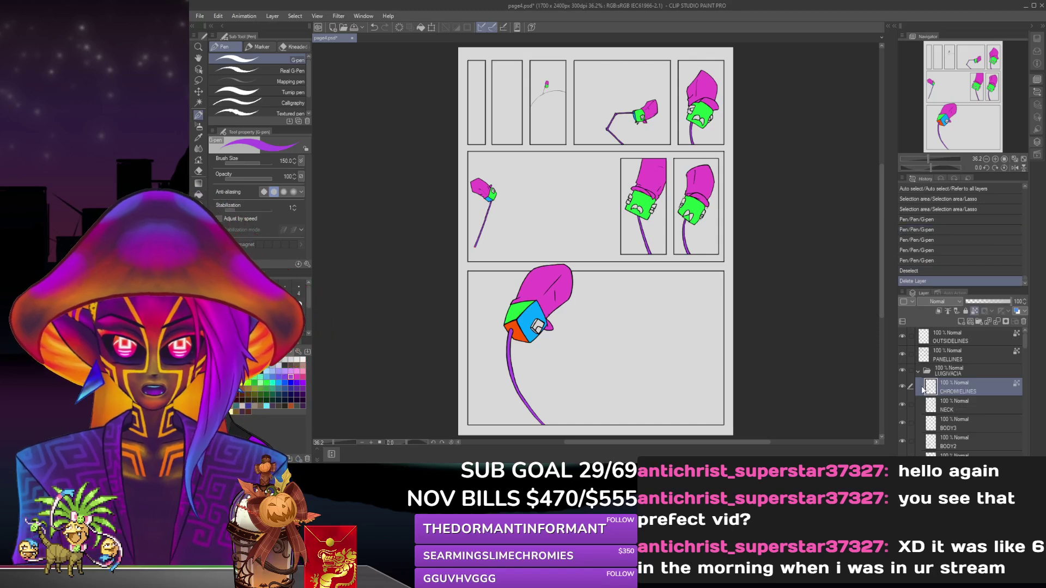
Add a new raster layer directly above the NECK layer and name it EYE1.
click(967, 406)
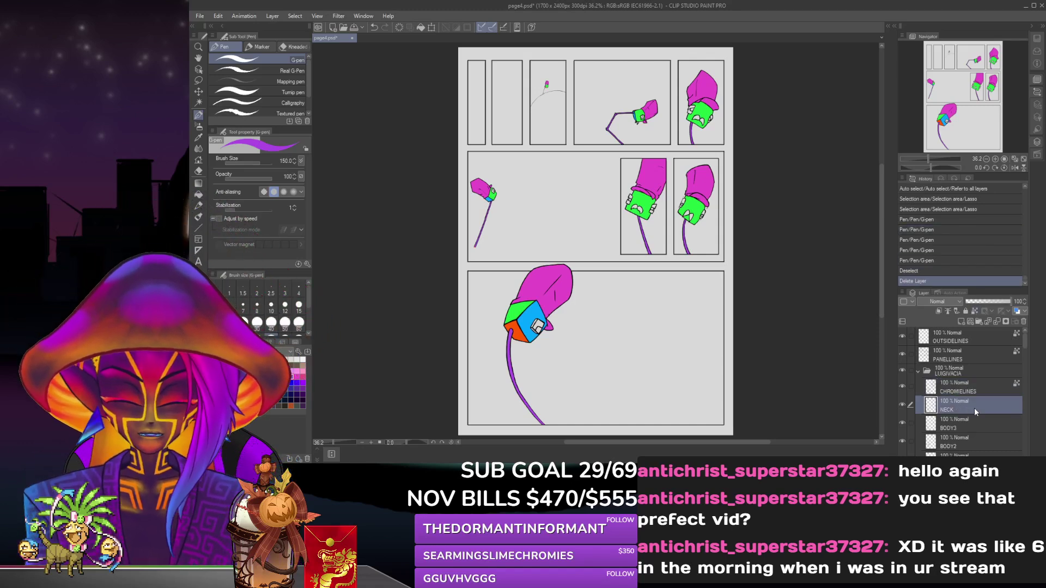
key(ctrl+shift+n)
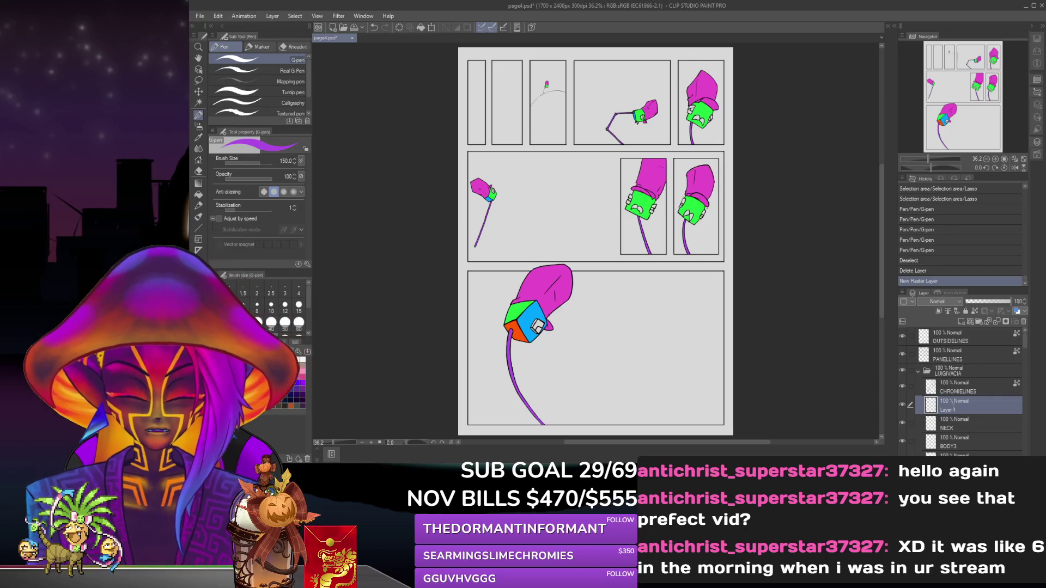
double_click(947, 410)
text(EYE1)
key(Return)
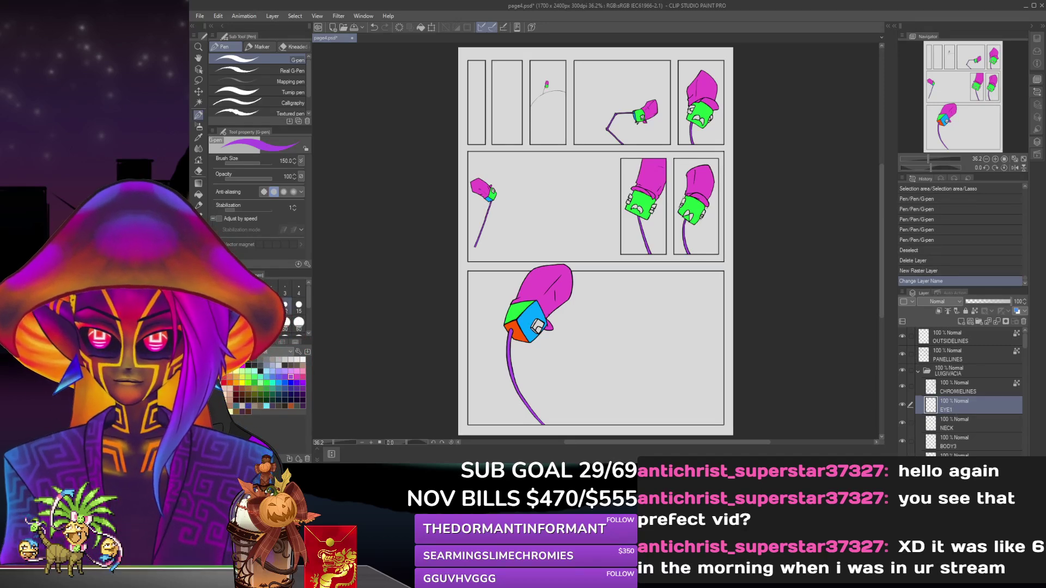
Auto select the eye areas of the large bottom-panel head and the leftmost middle-row figure, referring to all layers.
scroll(551, 372, up, 3)
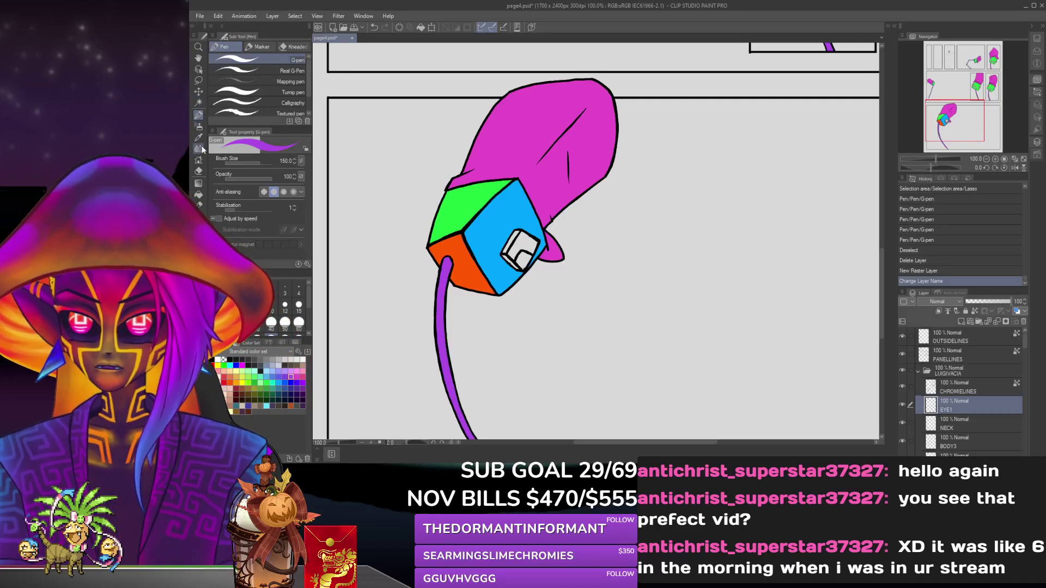
click(199, 102)
click(524, 248)
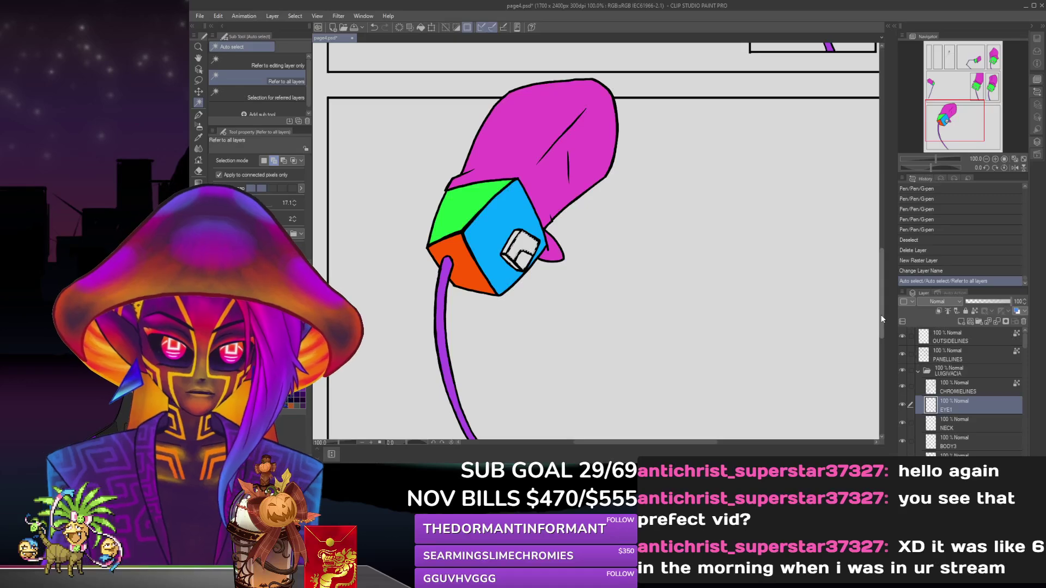
drag(881, 319, 887, 217)
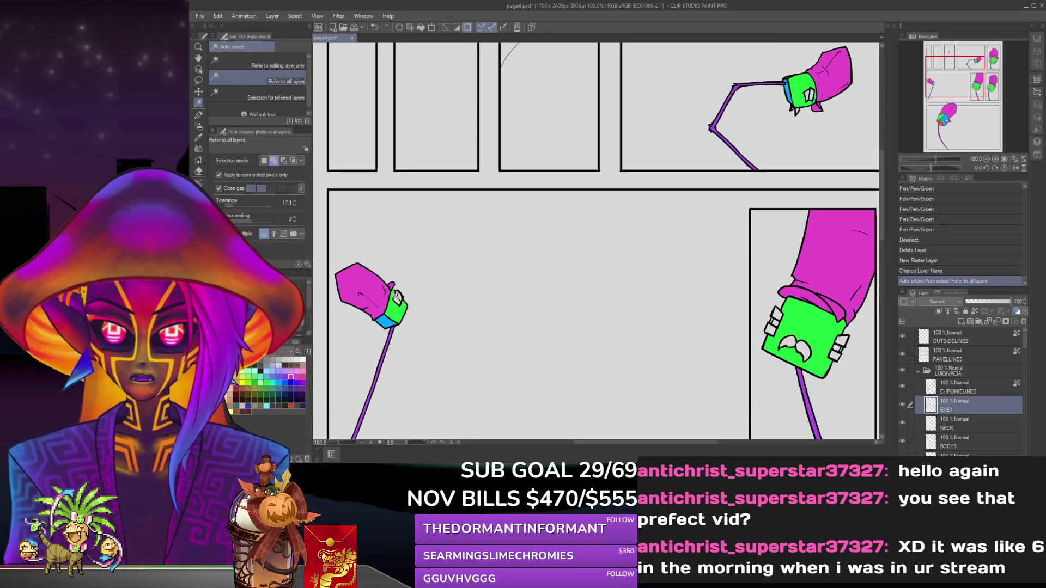
click(766, 339)
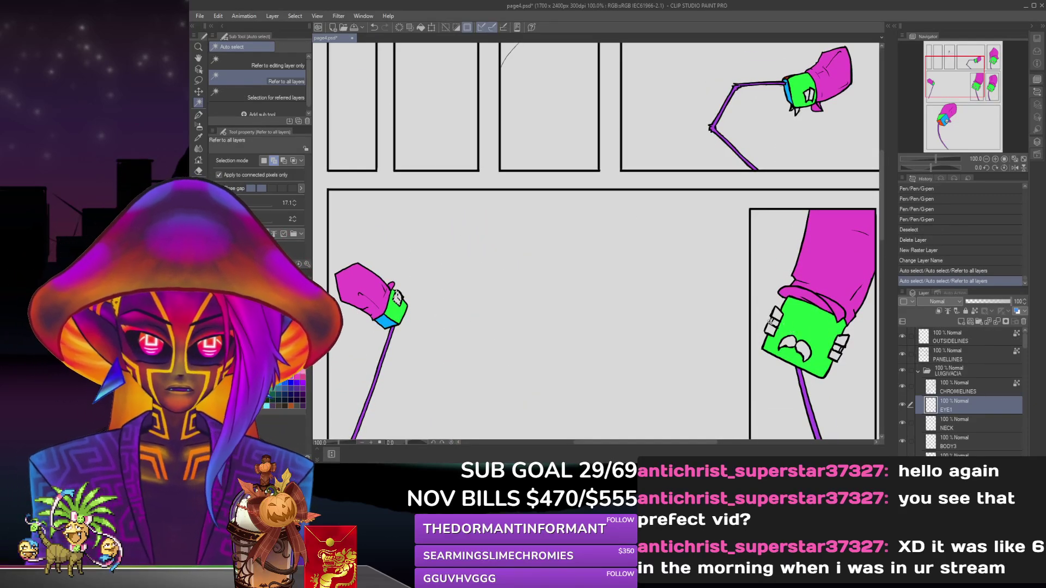
Auto select the narrow strip between the stacked eye blocks on the middle-row close-up head, and switch to the Lasso.
scroll(766, 338, up, 8)
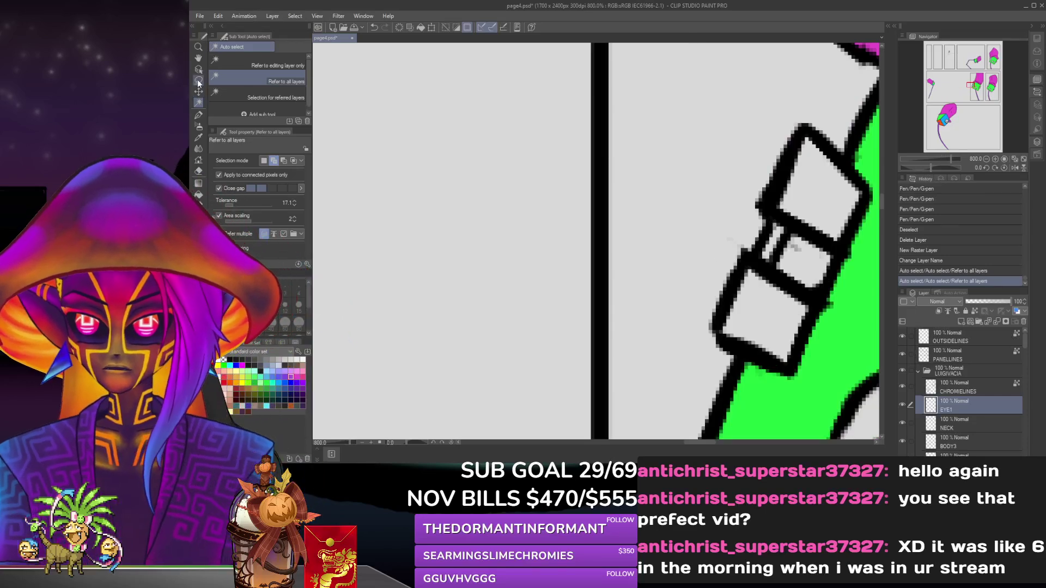
click(773, 241)
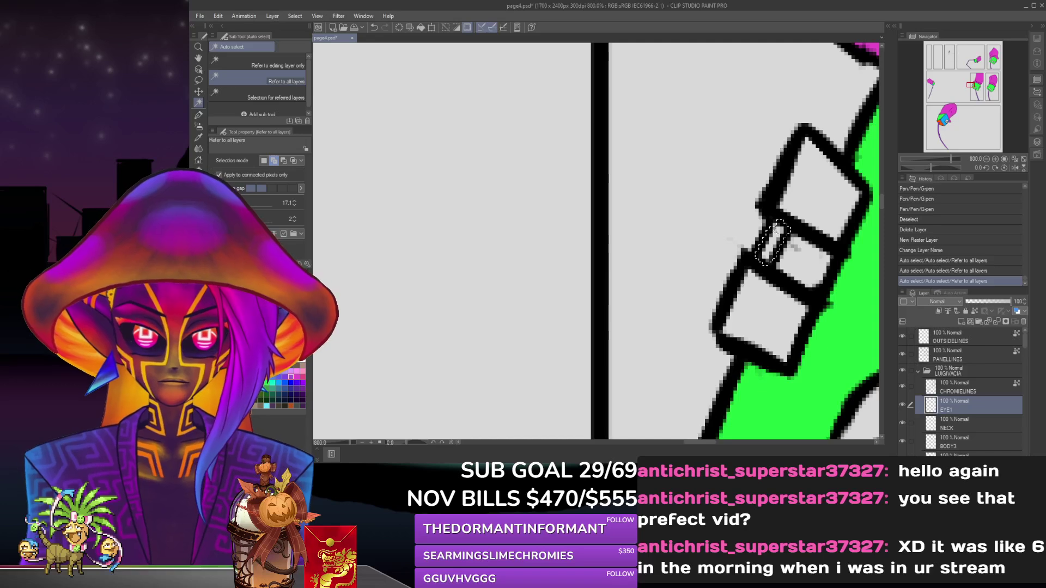
click(775, 231)
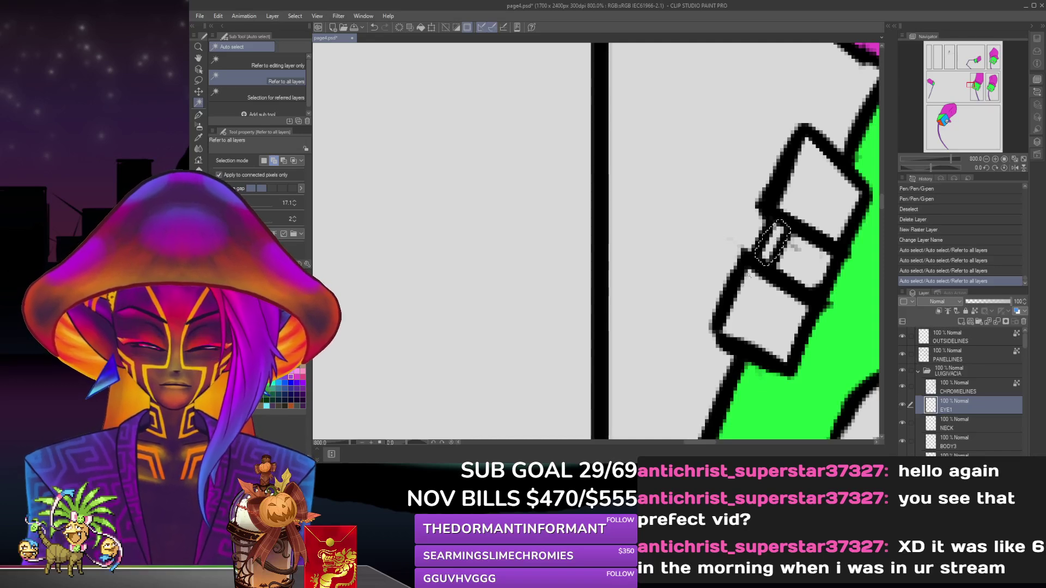
click(198, 80)
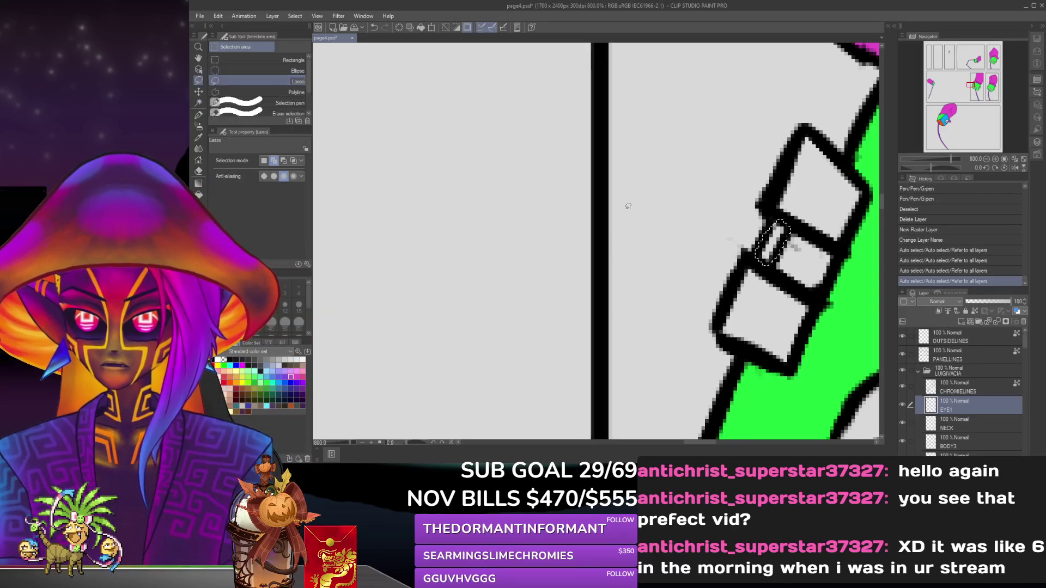
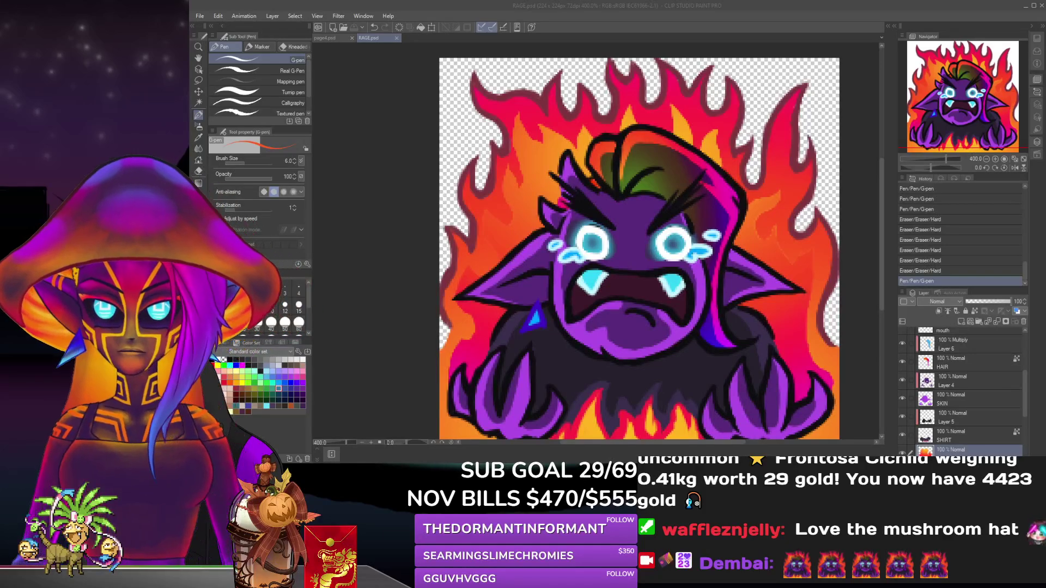
Close the RAGE.psd document to return to the comic page.
click(396, 38)
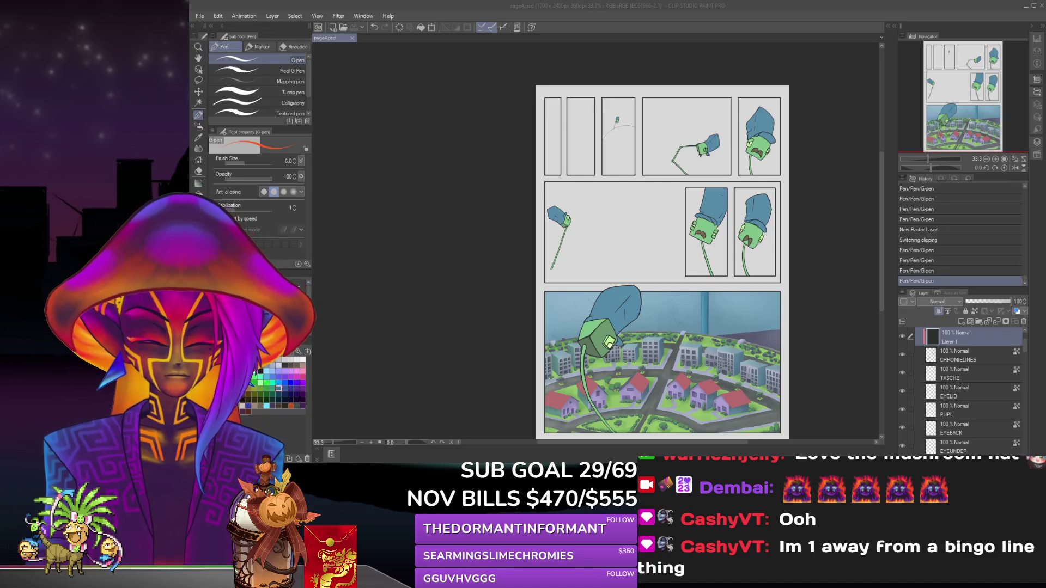
drag(594, 113, 595, 175)
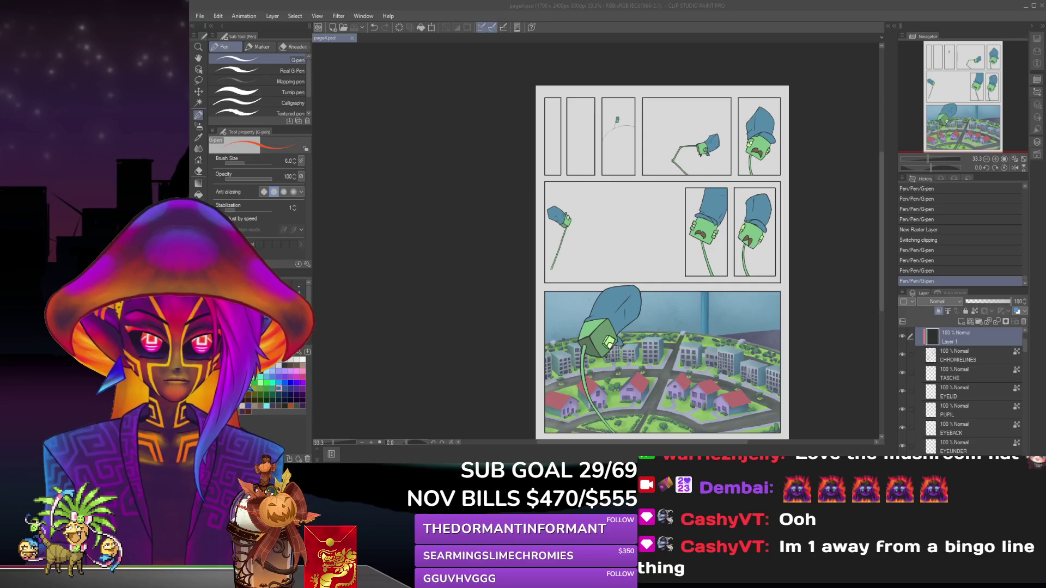